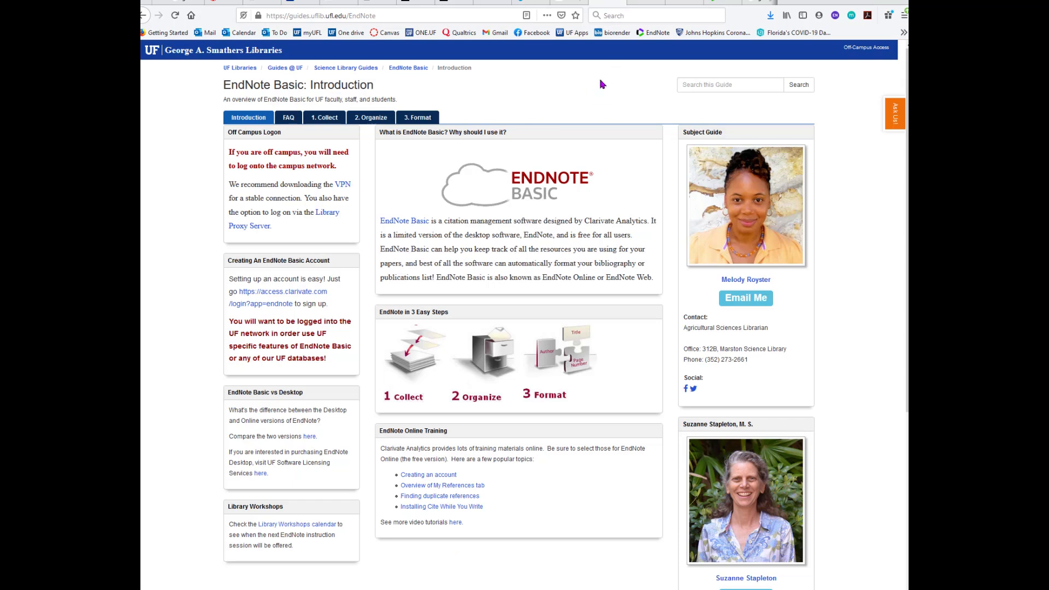
Open EndNote Basic from the library's EndNote guide, sign in with the saved account, and view its downloads page
{"action": "left_click", "coordinate": [645, 2]}
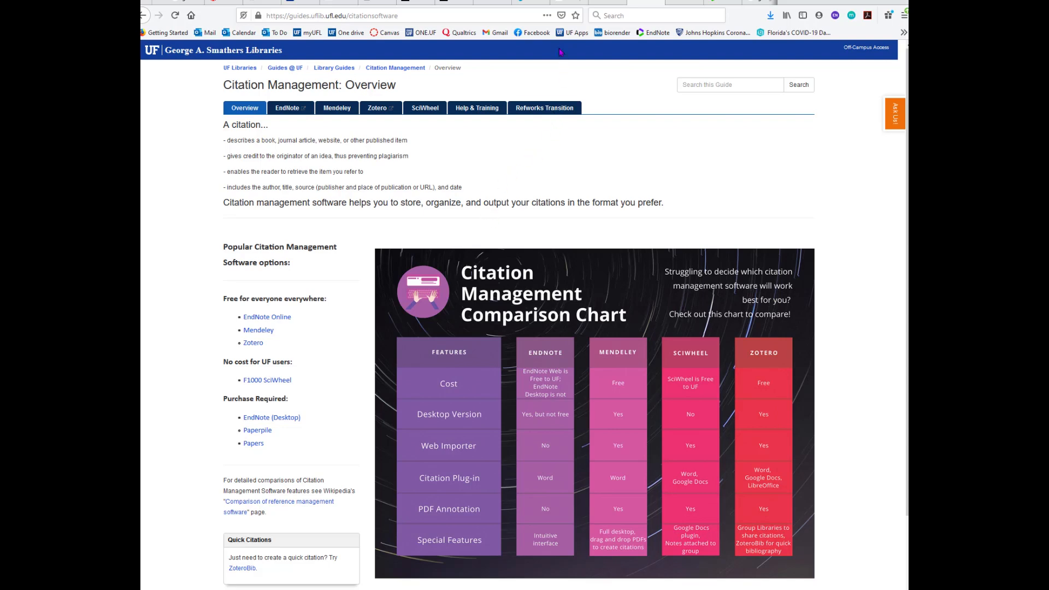
{"action": "left_click", "coordinate": [605, 4]}
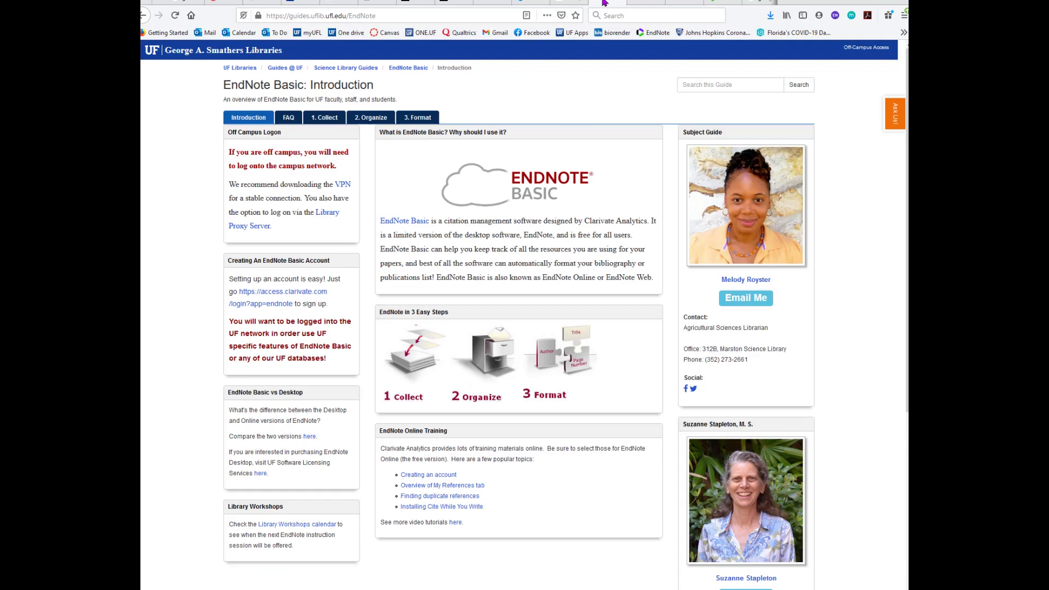
{"action": "left_click", "coordinate": [415, 223]}
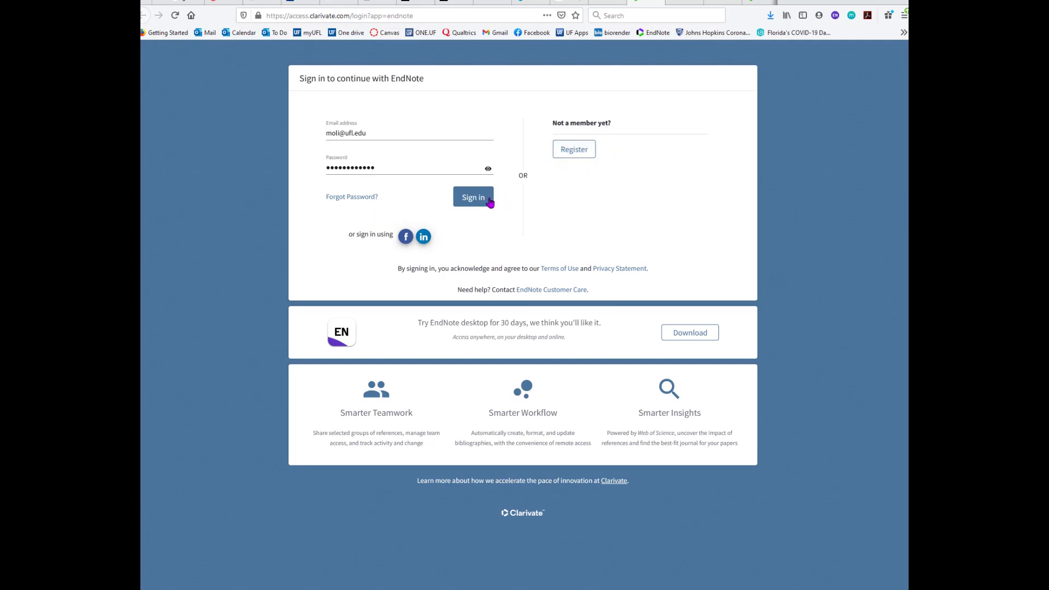
{"action": "left_click", "coordinate": [473, 200]}
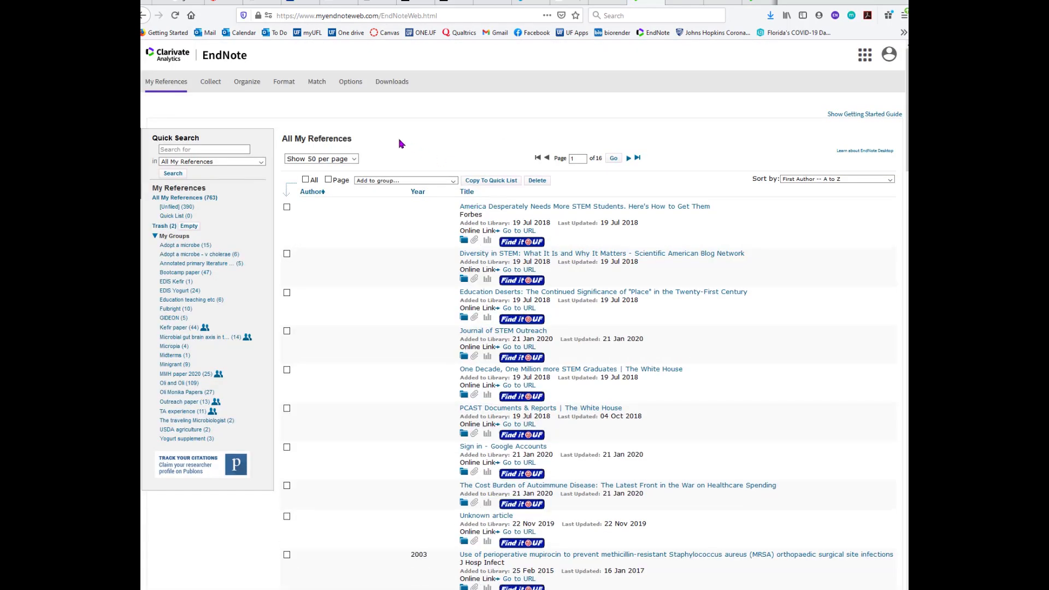
{"action": "left_click", "coordinate": [394, 83]}
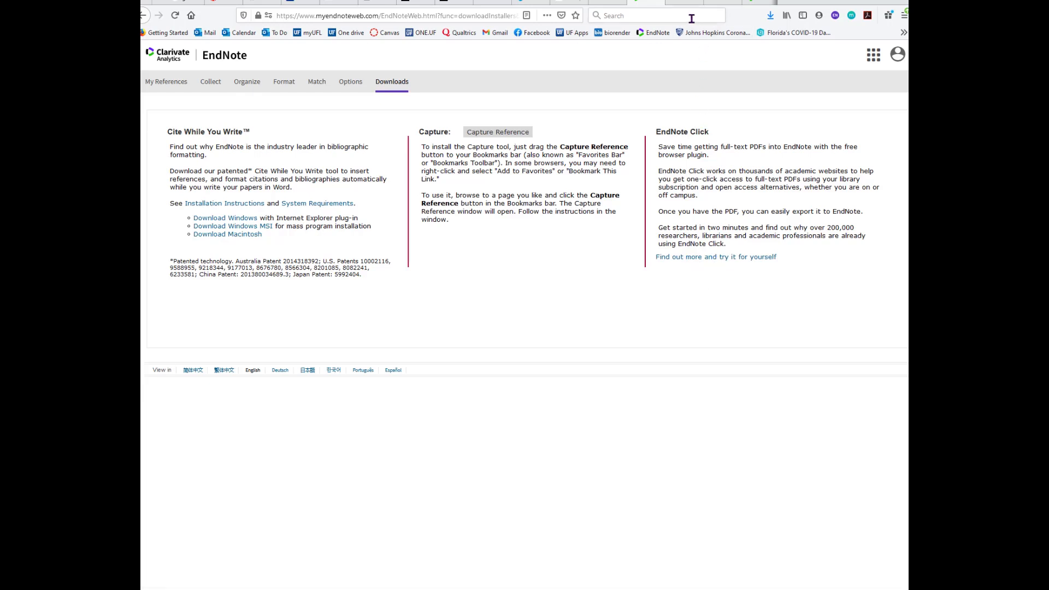
Open the online search for collecting references and connect it to the PubMed (NLM) database
{"action": "mouse_move", "coordinate": [214, 85]}
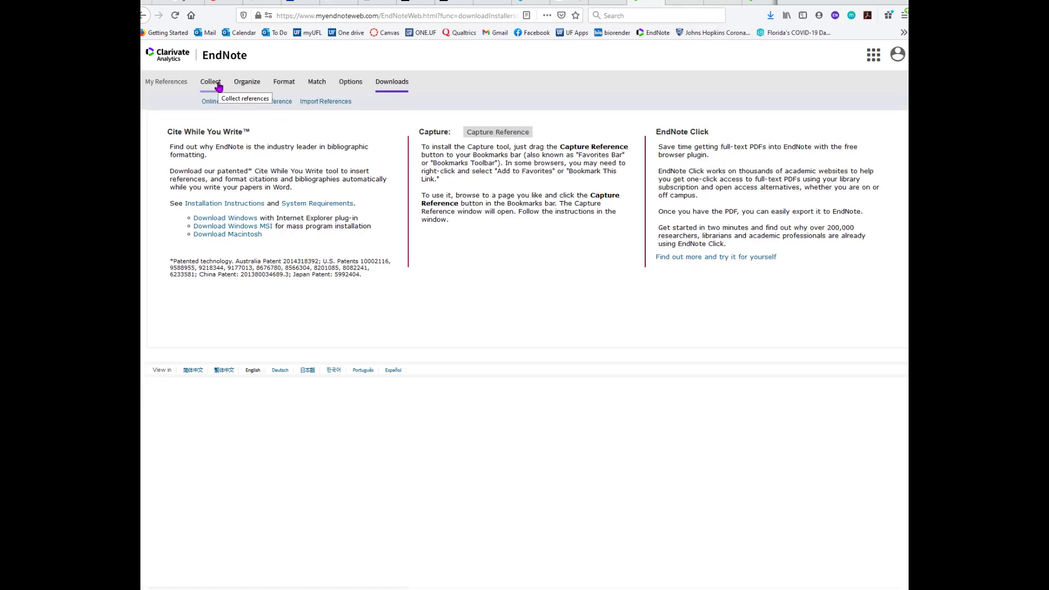
{"action": "left_click", "coordinate": [218, 85]}
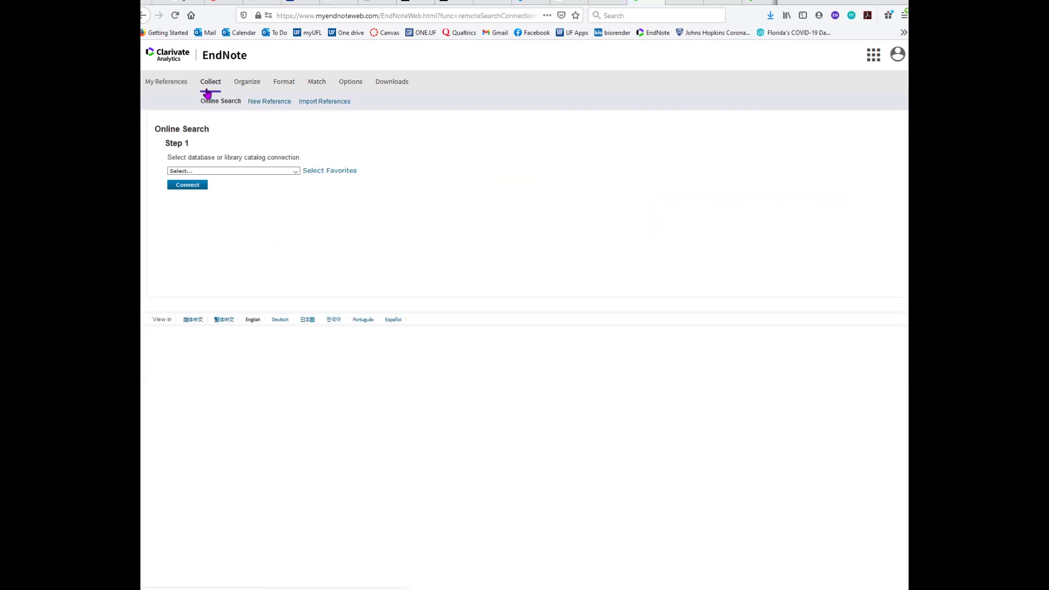
{"action": "left_click", "coordinate": [216, 172]}
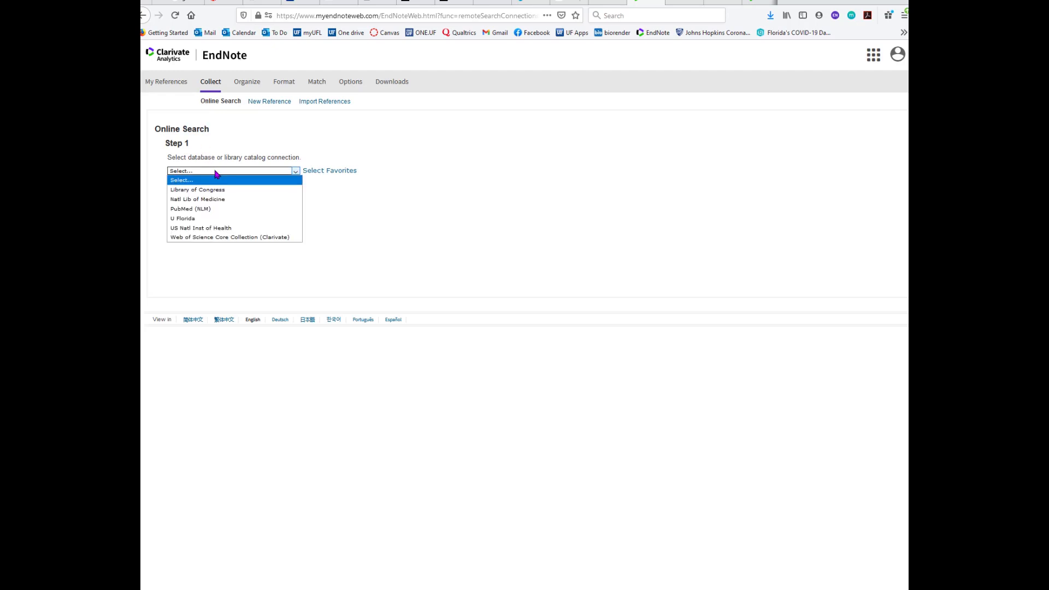
{"action": "left_click", "coordinate": [213, 209]}
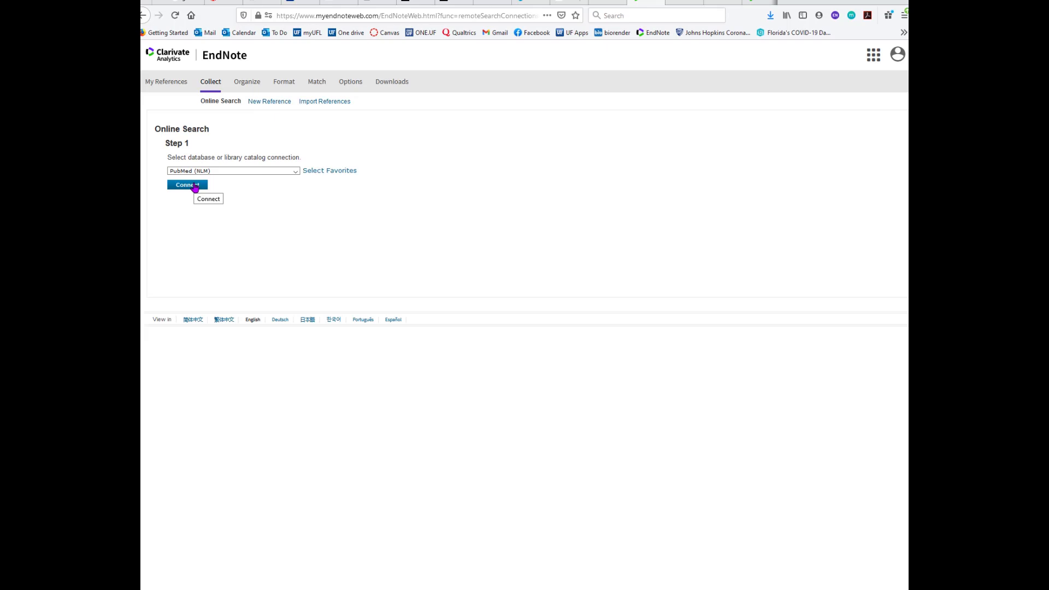
{"action": "left_click", "coordinate": [195, 186]}
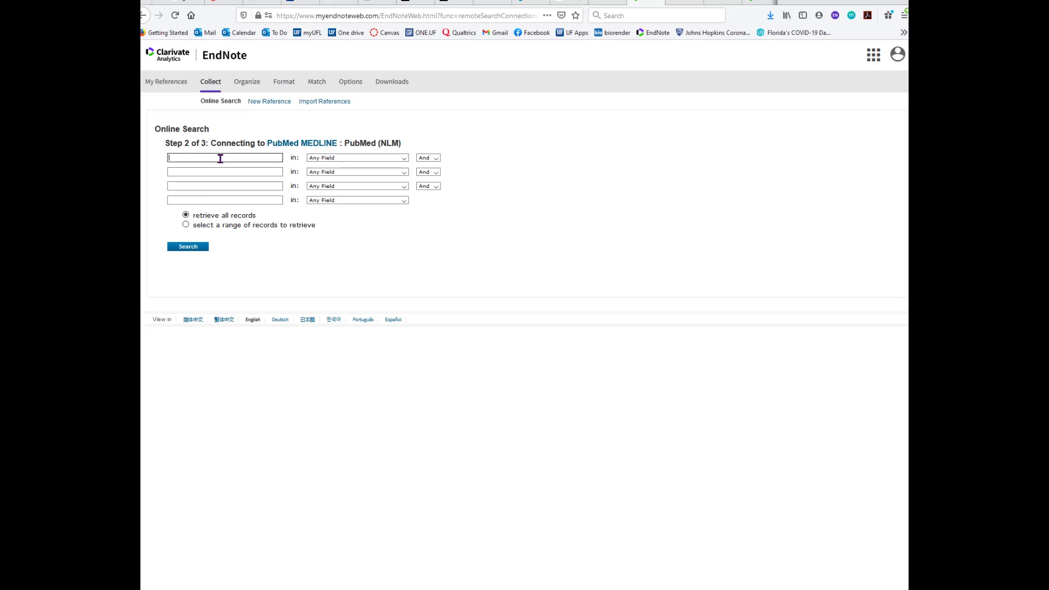
Search PubMed for records matching "lyme disease", "review" and "2020" in any field, retrieving all records
{"action": "left_click", "coordinate": [220, 158]}
{"action": "type", "text": "lyme disease"}
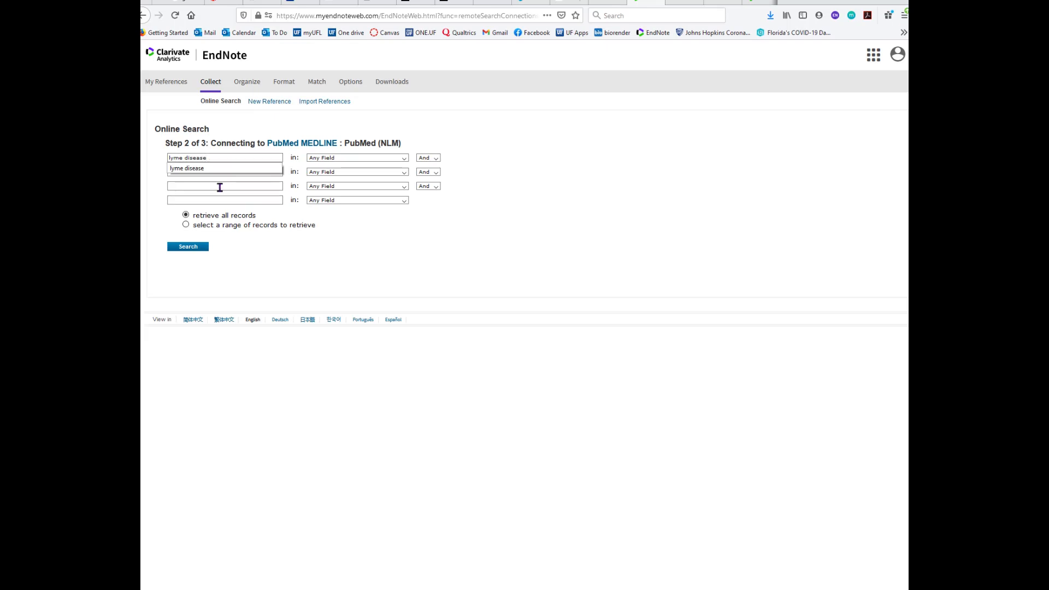
{"action": "left_click", "coordinate": [223, 174]}
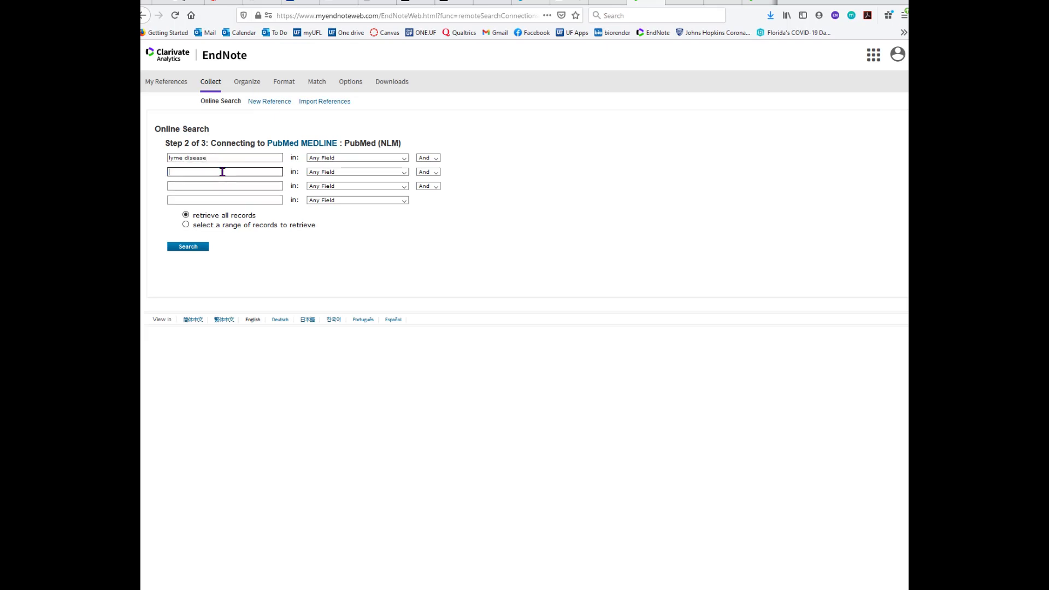
{"action": "type", "text": "review"}
{"action": "left_click", "coordinate": [221, 186]}
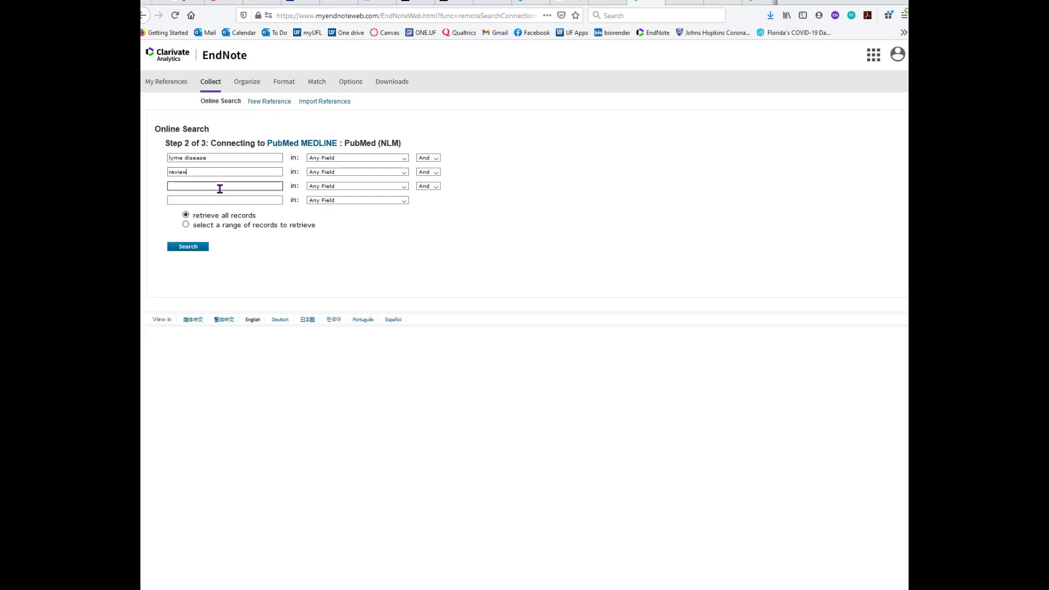
{"action": "type", "text": "2020"}
{"action": "left_click", "coordinate": [190, 248]}
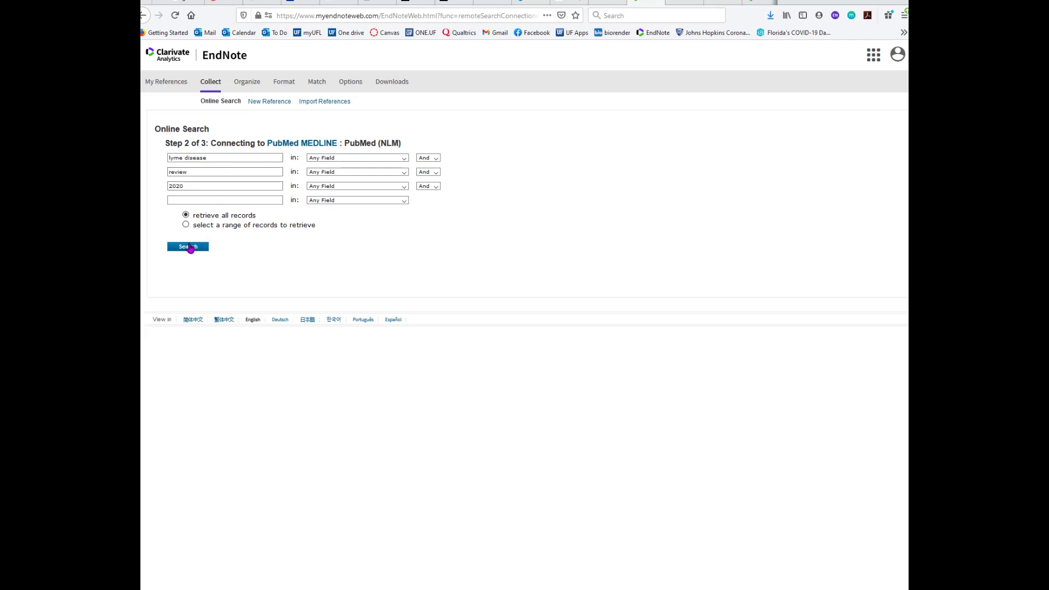
{"action": "left_click", "coordinate": [339, 158]}
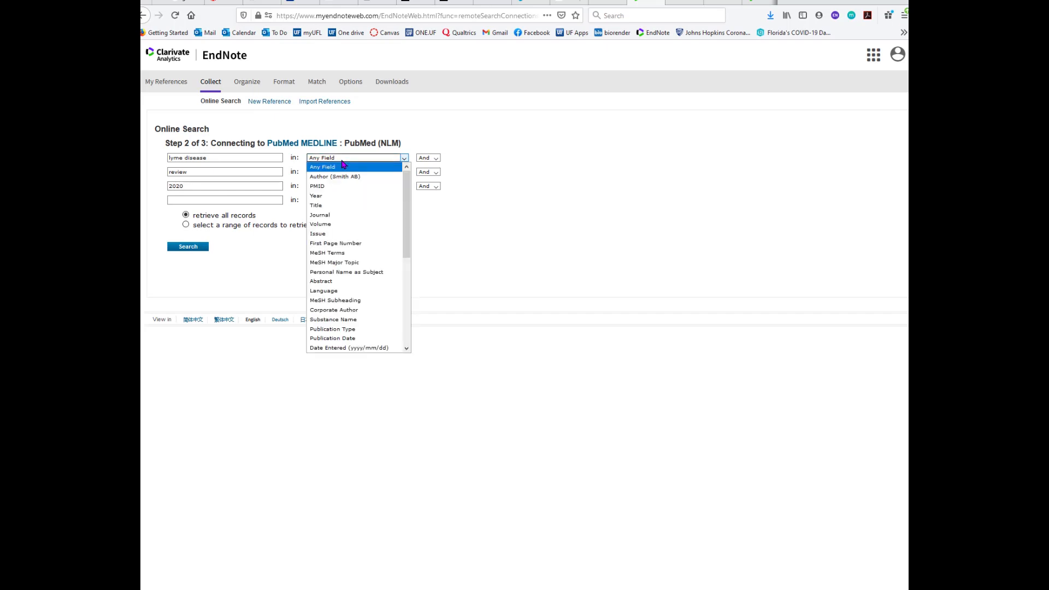
{"action": "left_click", "coordinate": [187, 247]}
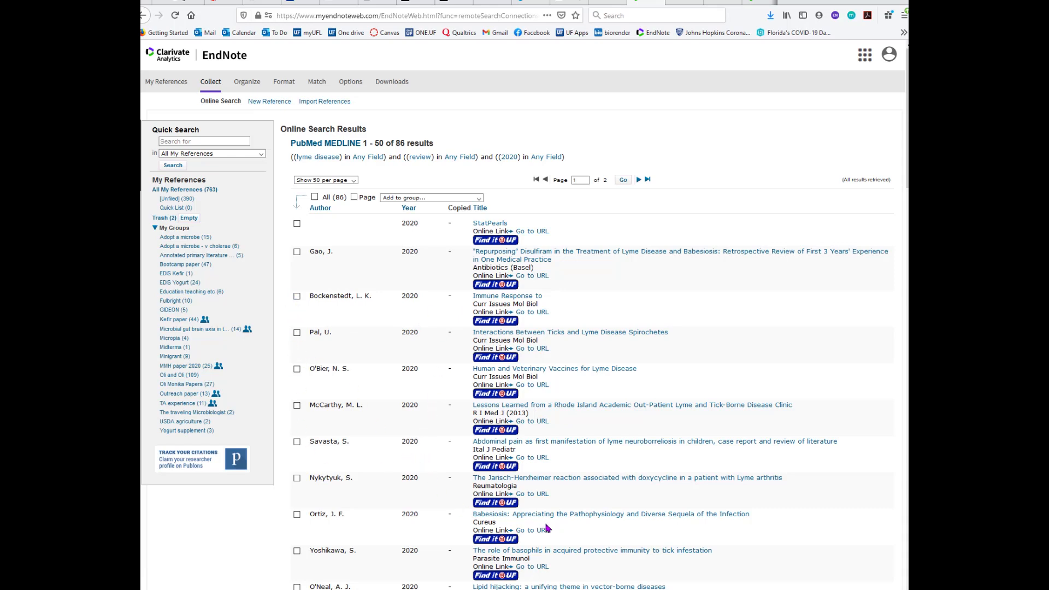
View the record of the article "Babesiosis: Appreciating the Pathophysiology and Diverse Sequela of the Infection" and return to the database connection page
{"action": "left_click", "coordinate": [571, 516]}
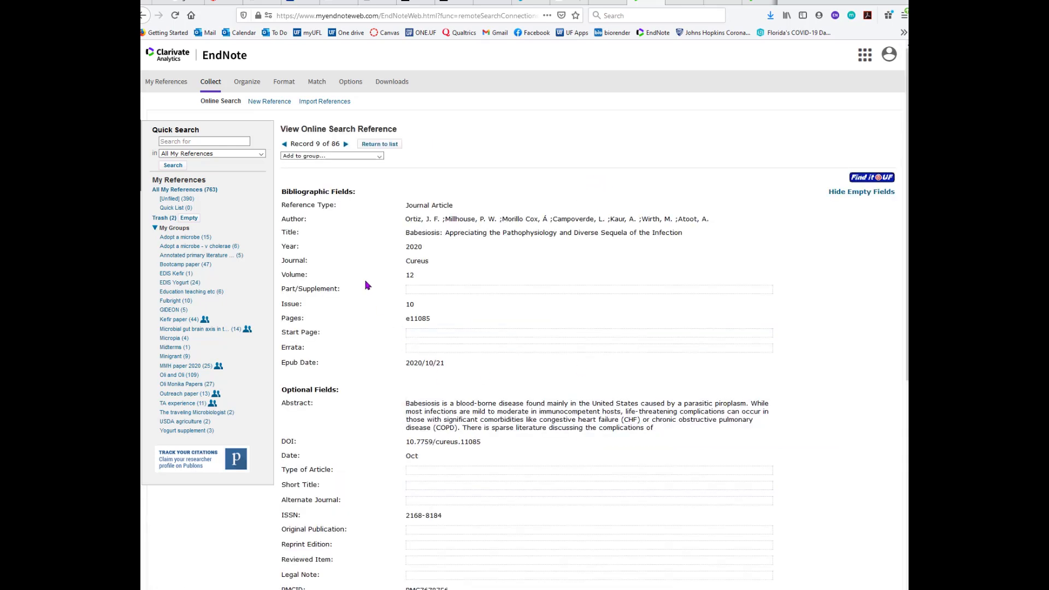
{"action": "left_click", "coordinate": [143, 16]}
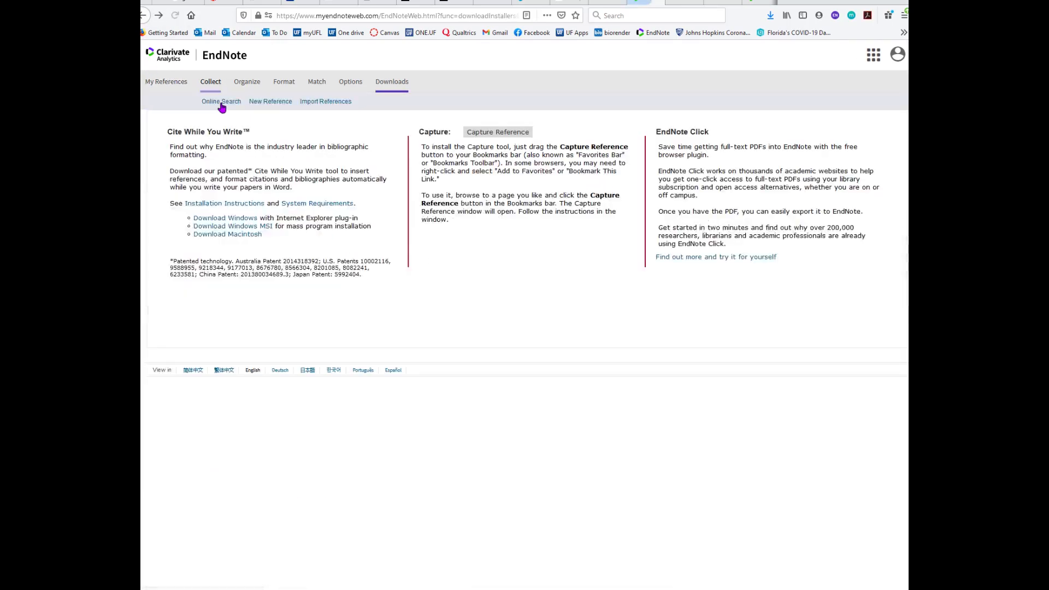
{"action": "left_click", "coordinate": [159, 16]}
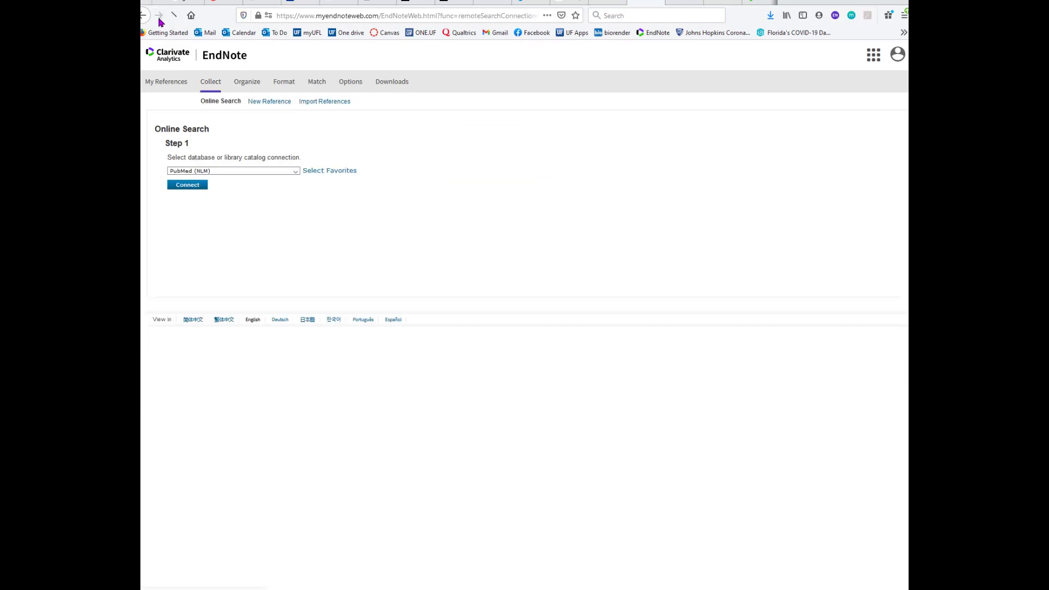
Reconnect to PubMed (NLM) and run the search again with "lyme disease", "review" and "2020" in any field
{"action": "left_click", "coordinate": [200, 185]}
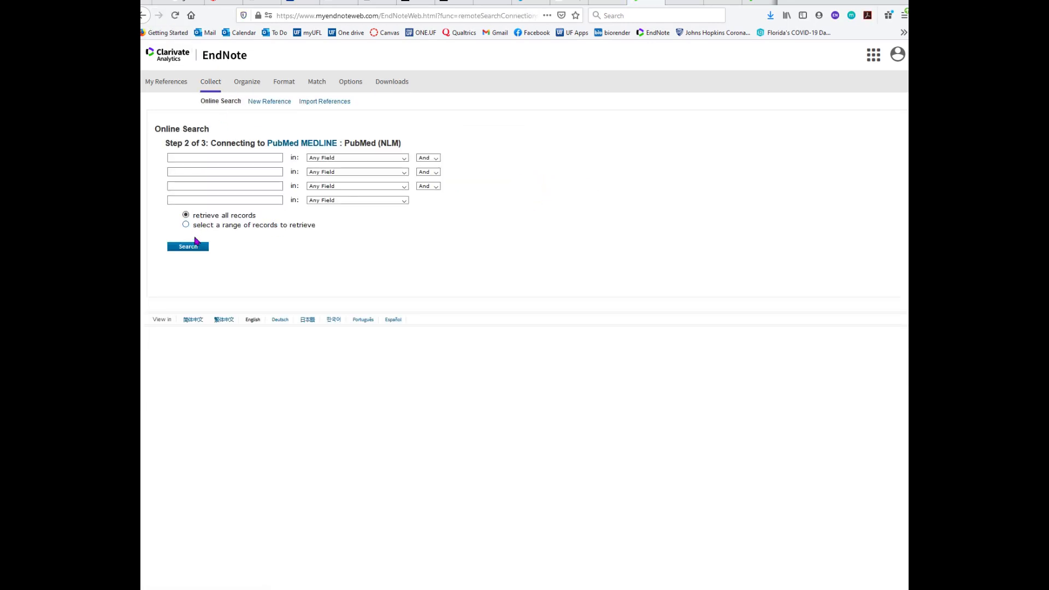
{"action": "left_click", "coordinate": [236, 157]}
{"action": "type", "text": "lyme disaee"}
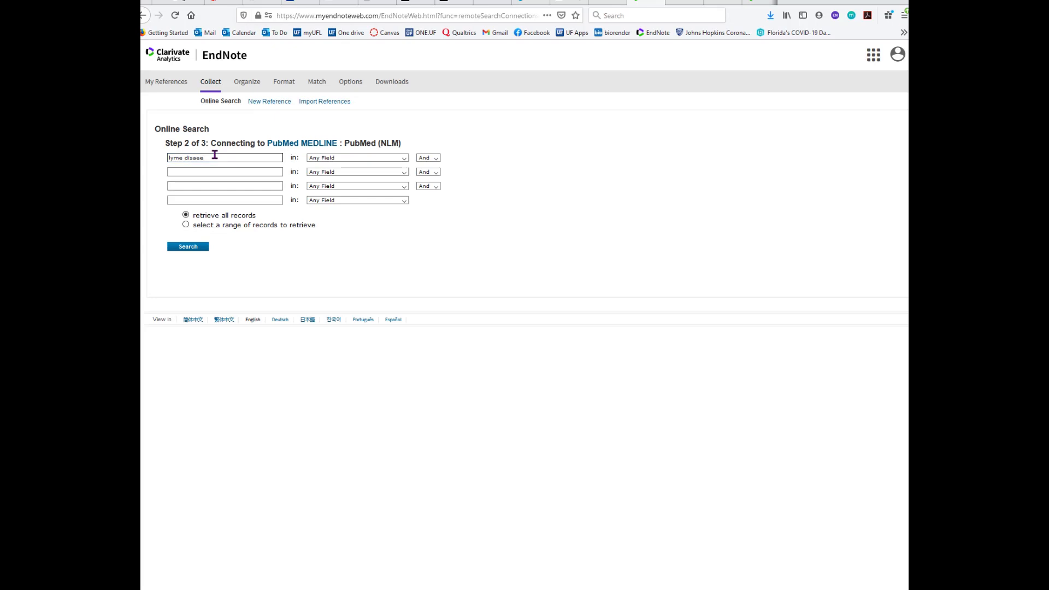
{"action": "key", "text": "BackSpace"}
{"action": "key", "text": "BackSpace"}
{"action": "key", "text": "Down"}
{"action": "key", "text": "Return"}
{"action": "left_click", "coordinate": [216, 173]}
{"action": "left_click", "coordinate": [173, 173]}
{"action": "type", "text": "review"}
{"action": "left_click", "coordinate": [181, 184]}
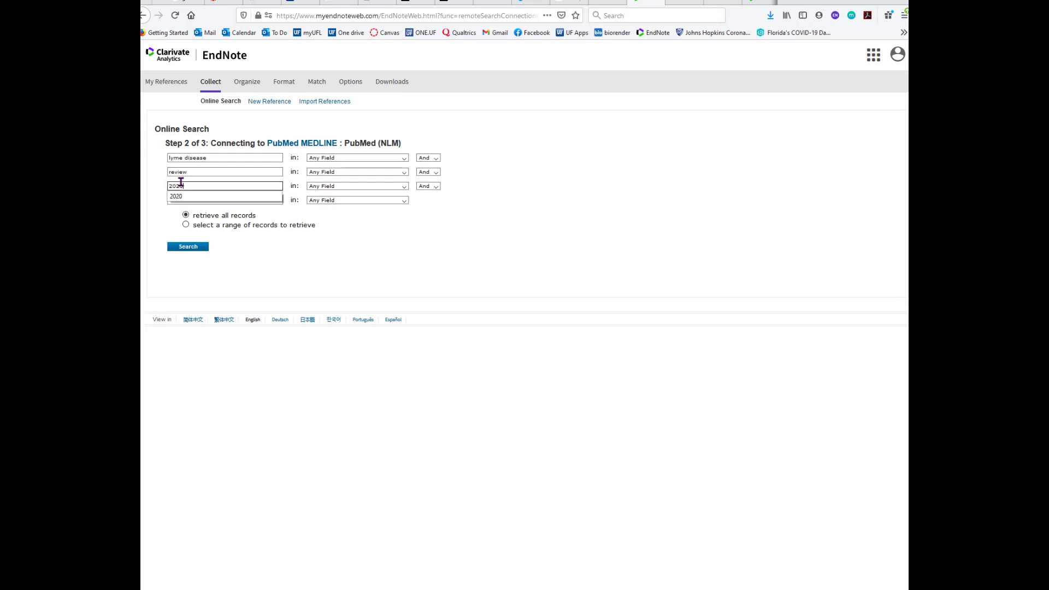
{"action": "key", "text": "Return"}
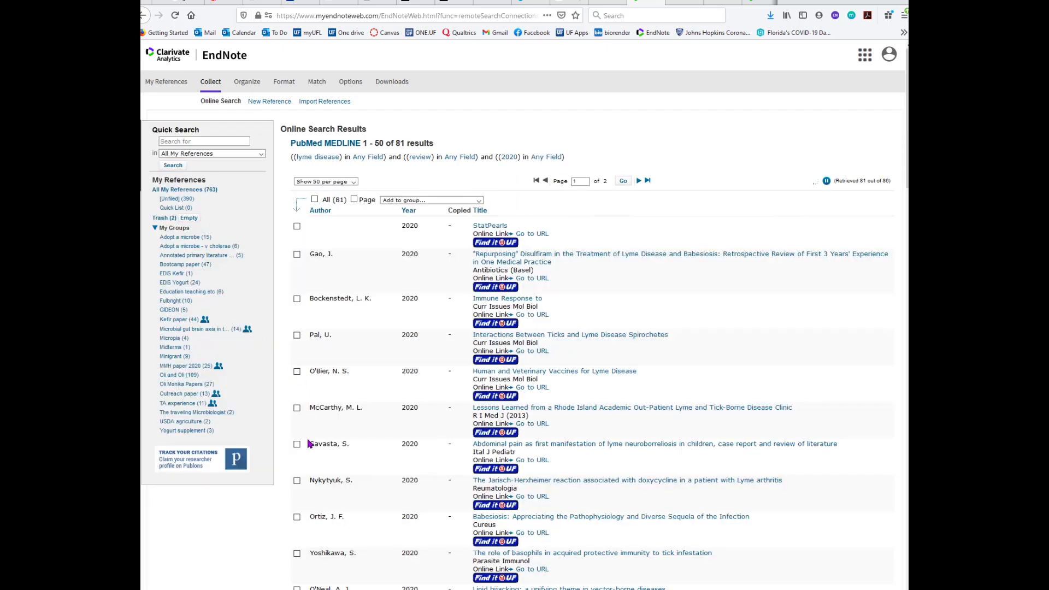
Select the article on the Jarisch-Herxheimer reaction in the search results and review the groups it can be added to
{"action": "left_click", "coordinate": [297, 479]}
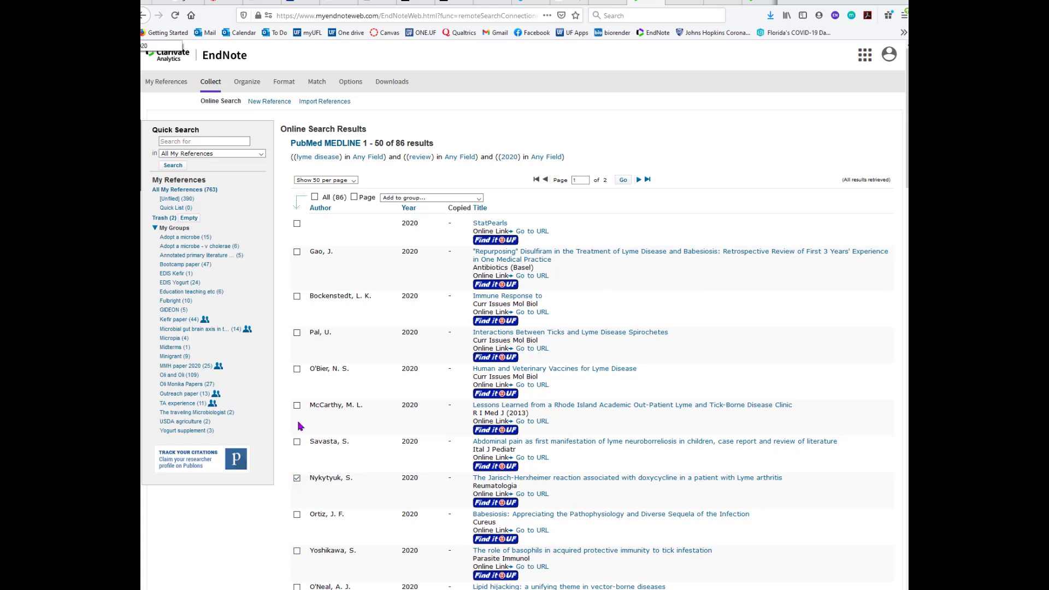
{"action": "left_click", "coordinate": [479, 199]}
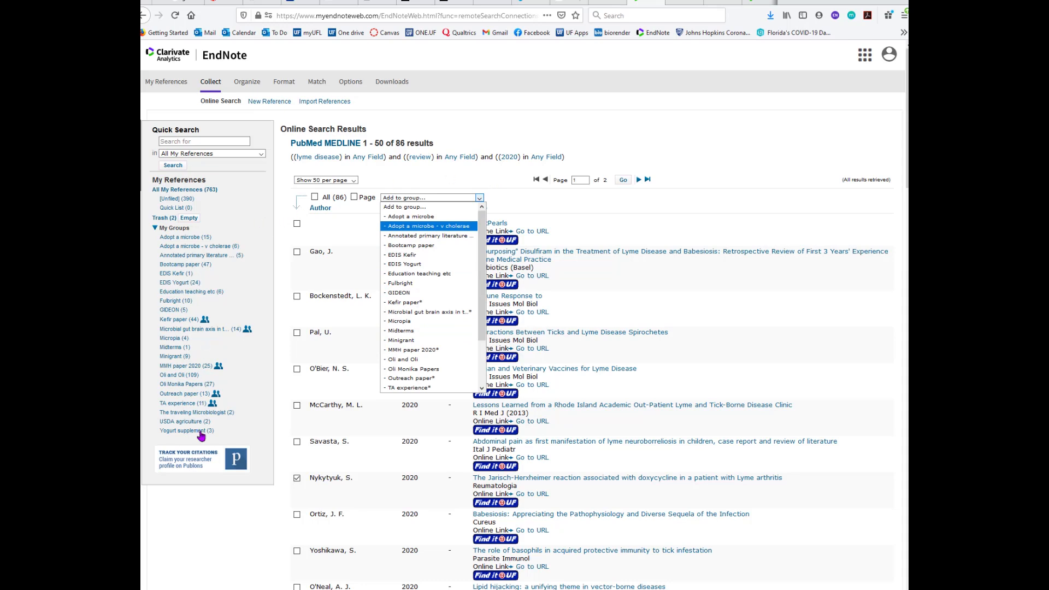
{"action": "left_click", "coordinate": [507, 125]}
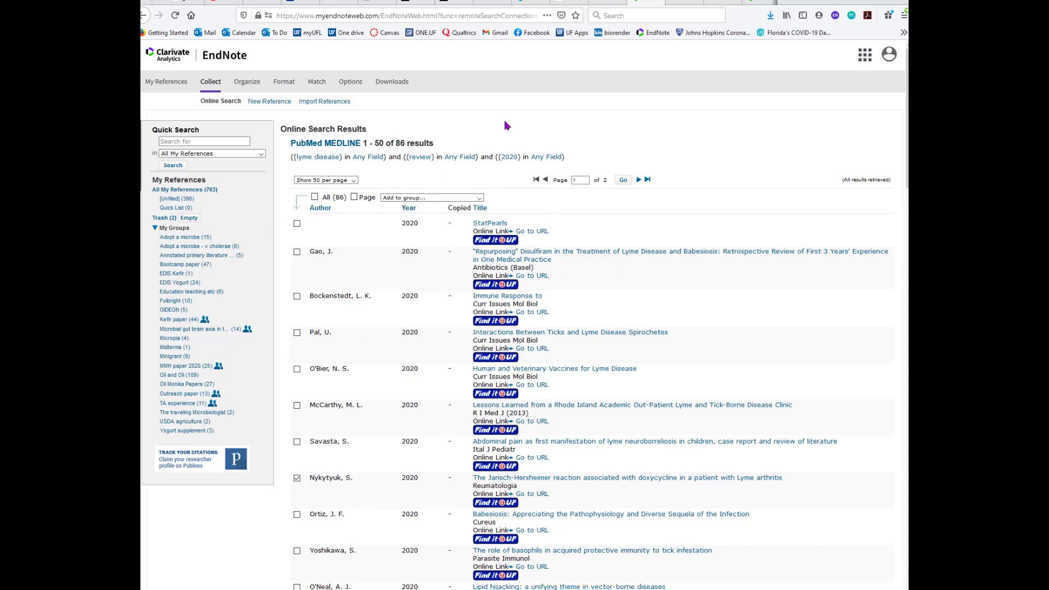
Review the available reference types in the new reference form, and open the page for importing references
{"action": "left_click", "coordinate": [272, 104]}
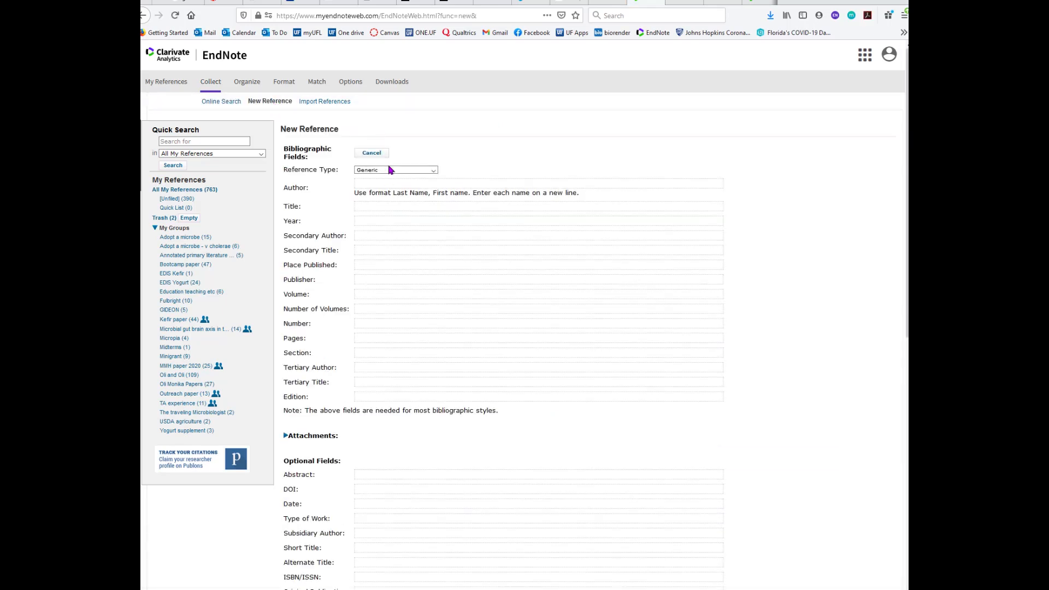
{"action": "left_click", "coordinate": [389, 171]}
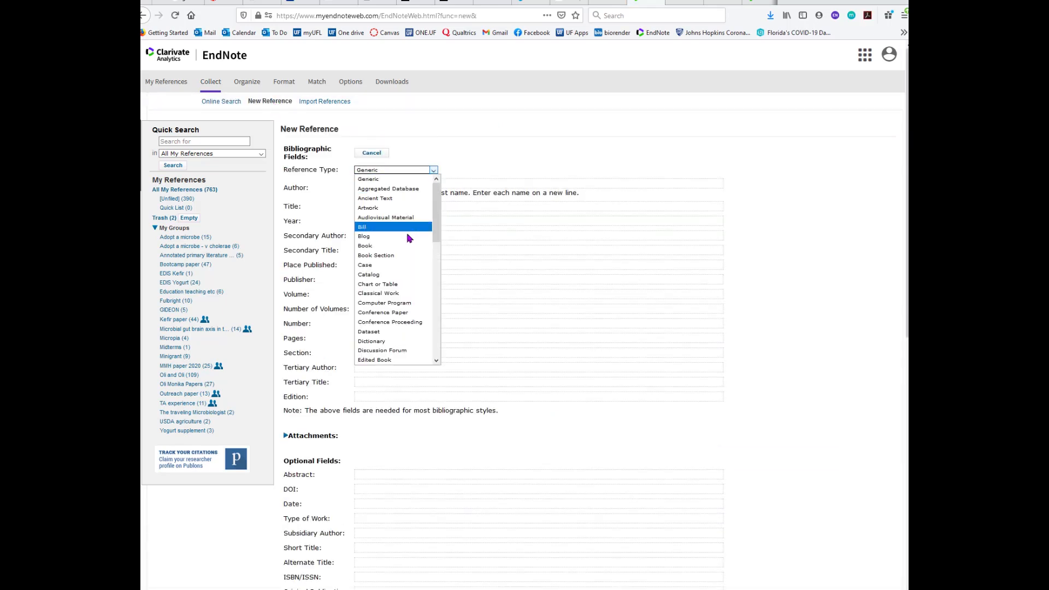
{"action": "scroll", "coordinate": [418, 262], "scroll_direction": "down", "scroll_amount": 2}
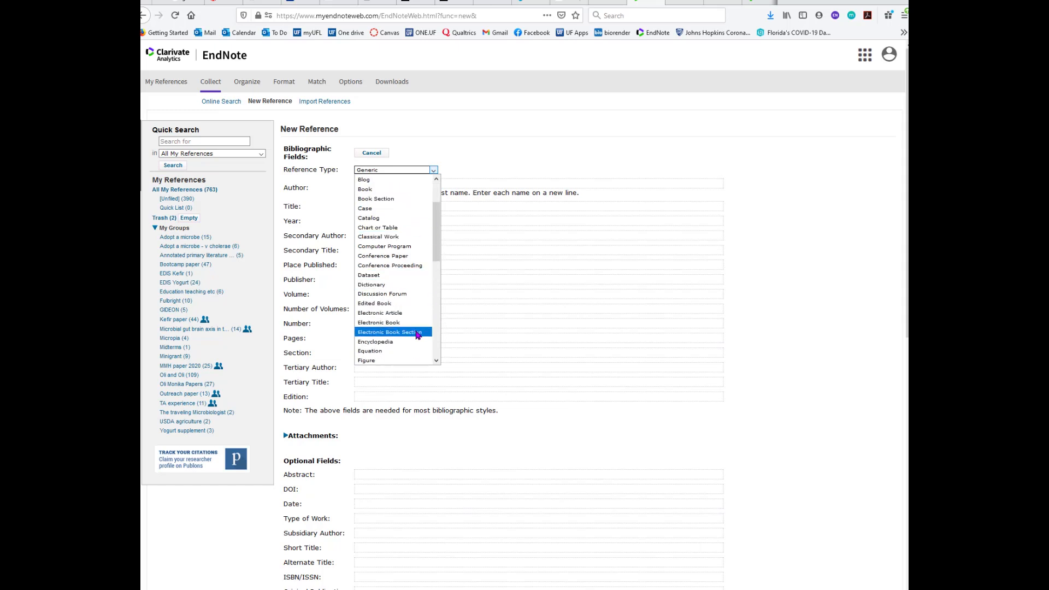
{"action": "scroll", "coordinate": [420, 328], "scroll_direction": "down", "scroll_amount": 4}
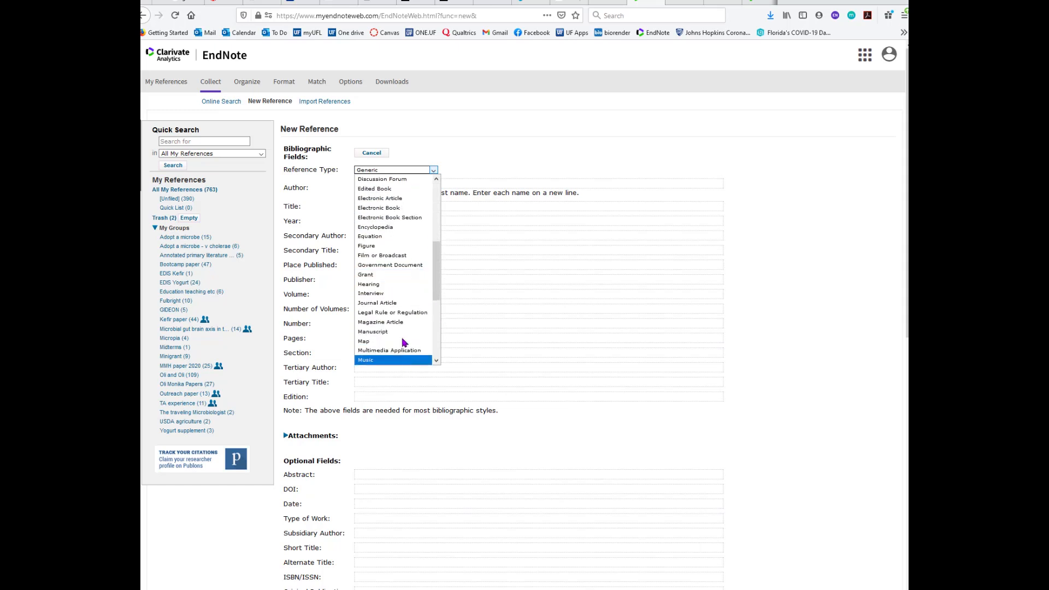
{"action": "scroll", "coordinate": [437, 293], "scroll_direction": "down", "scroll_amount": 5}
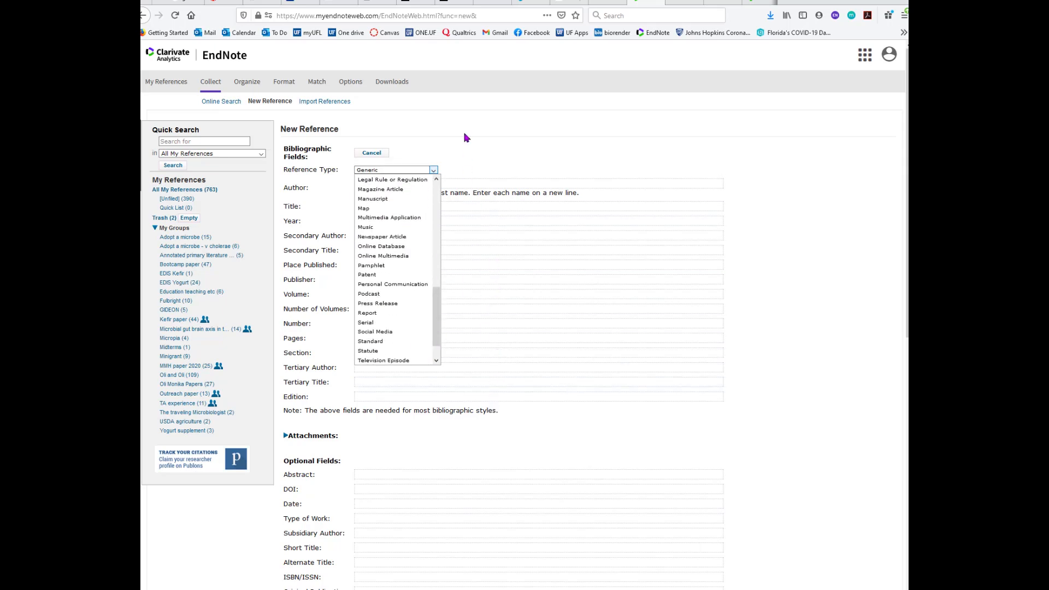
{"action": "left_click", "coordinate": [465, 166]}
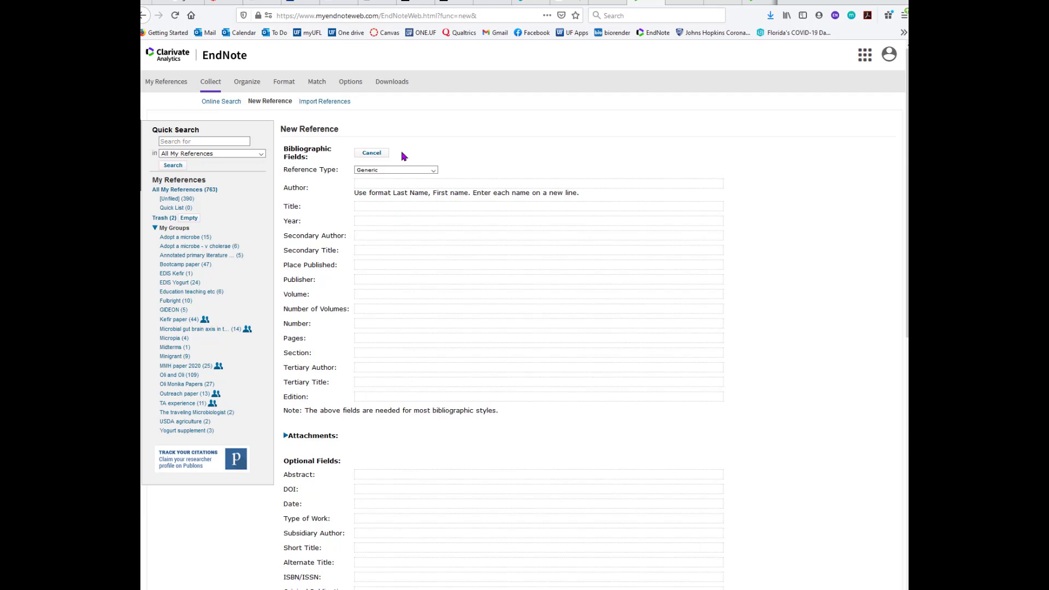
{"action": "left_click", "coordinate": [334, 104]}
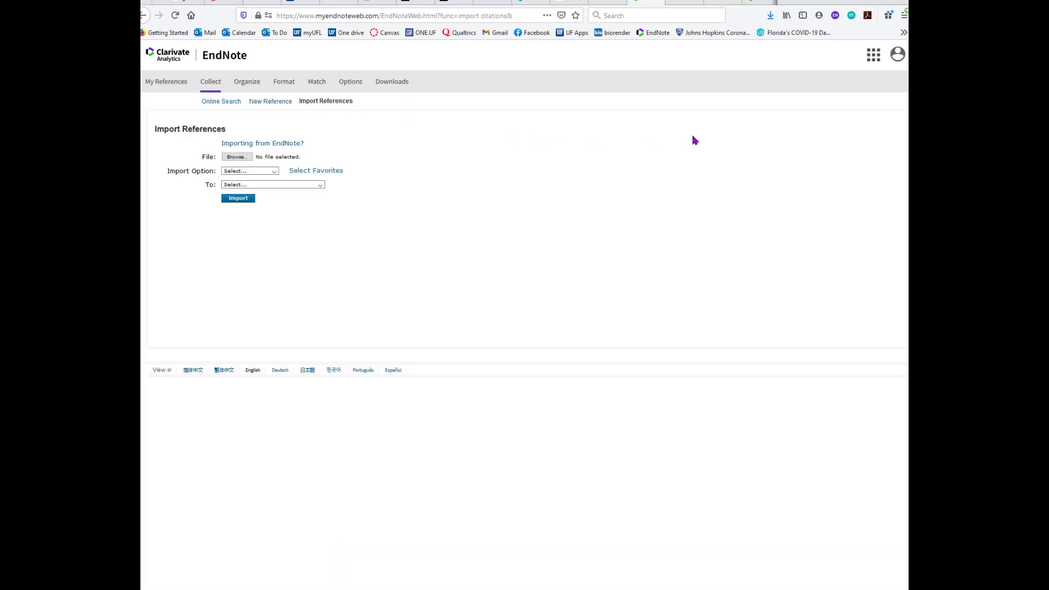
Switch to the library guide page, search the web for Google Scholar from there and open its site
{"action": "left_click", "coordinate": [686, 10]}
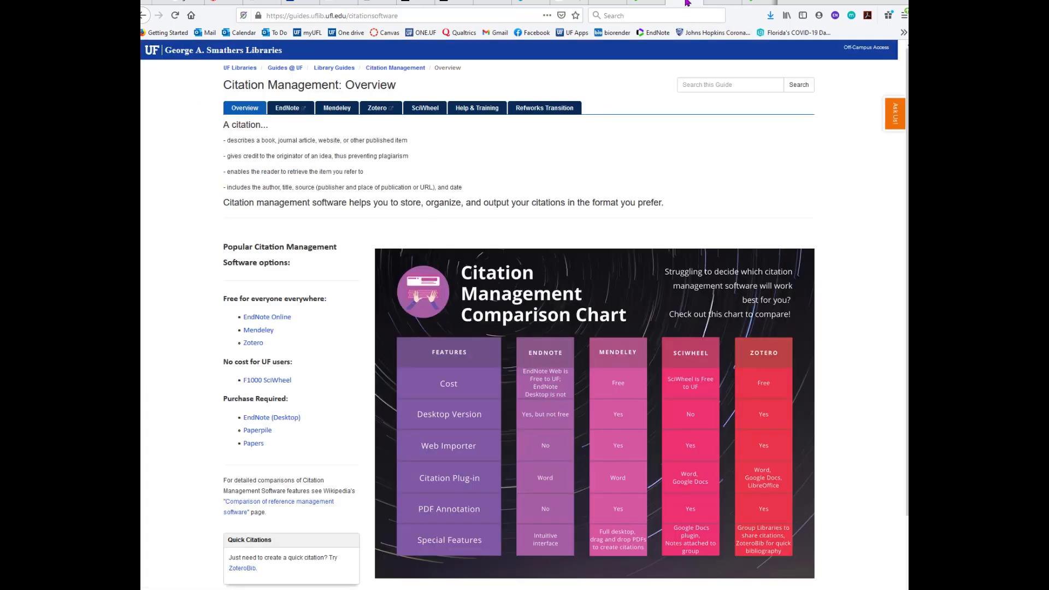
{"action": "left_click", "coordinate": [514, 18]}
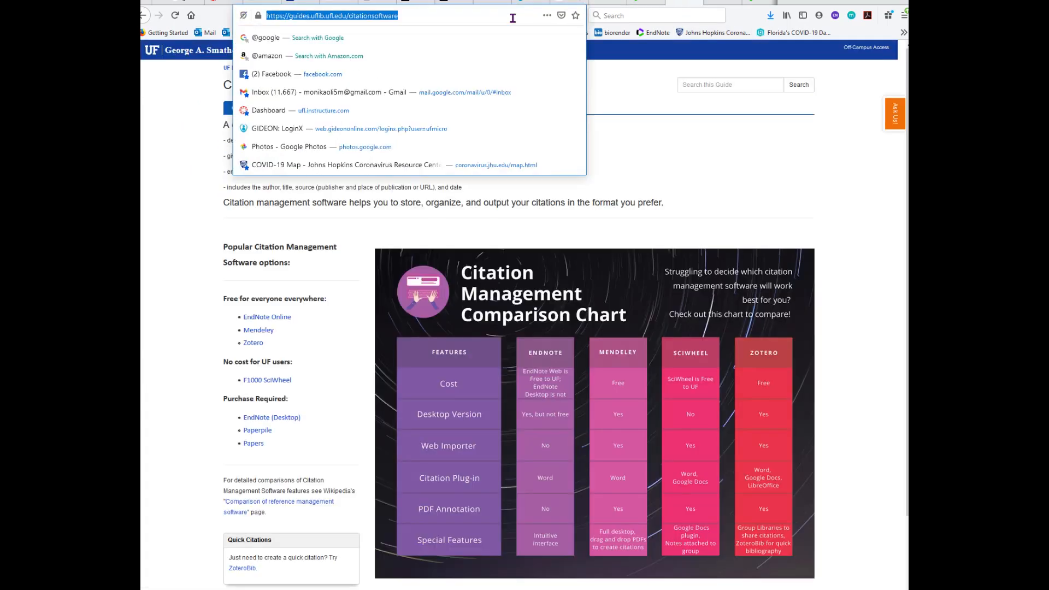
{"action": "type", "text": "google schoalr"}
{"action": "key", "text": "Return"}
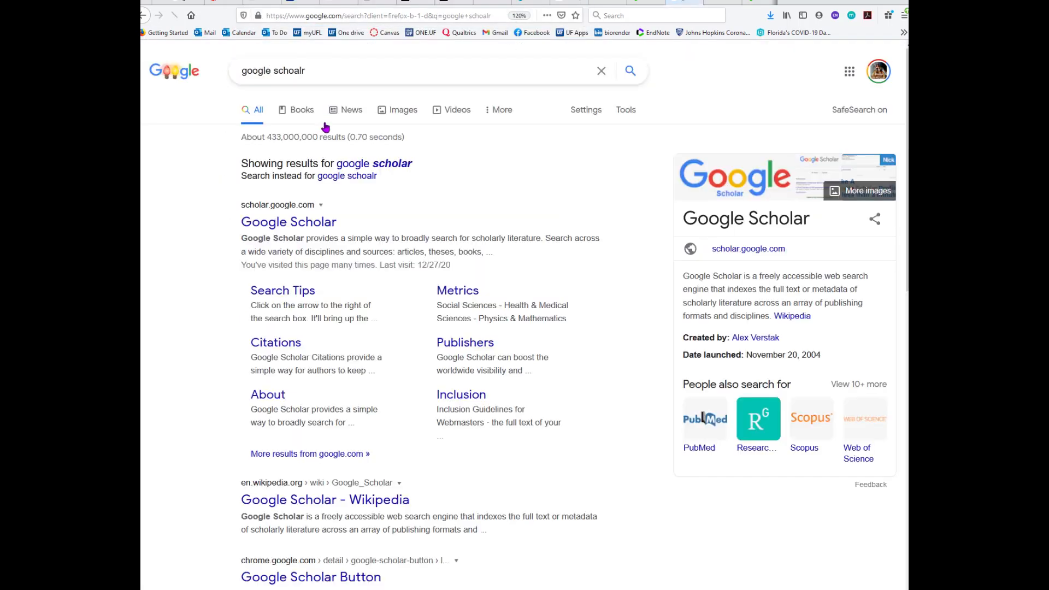
{"action": "left_click", "coordinate": [306, 228]}
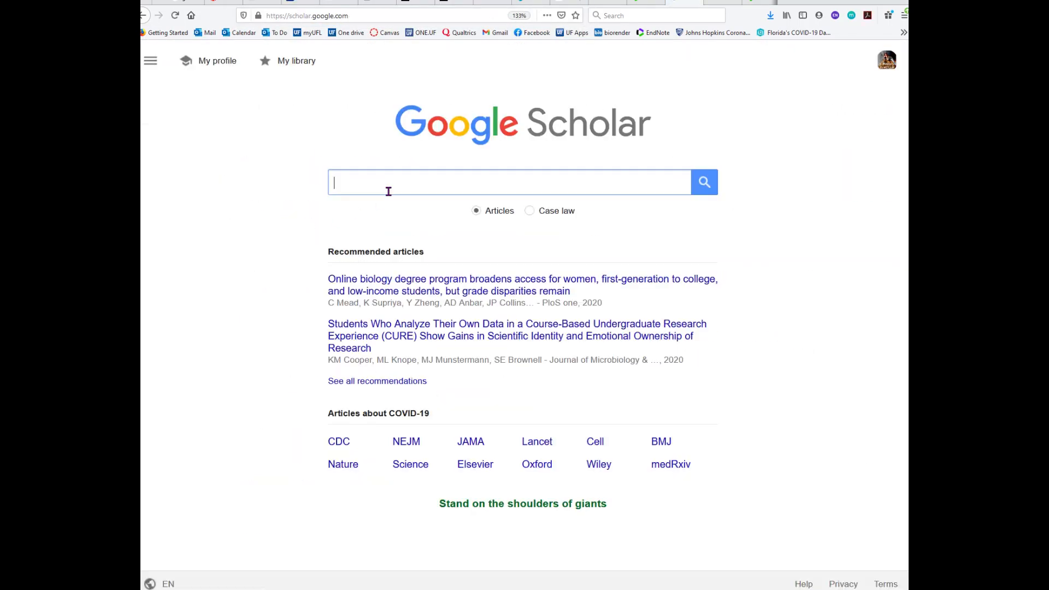
Search Google Scholar for "lyme disease reveiw 2020"
{"action": "type", "text": "lyme "}
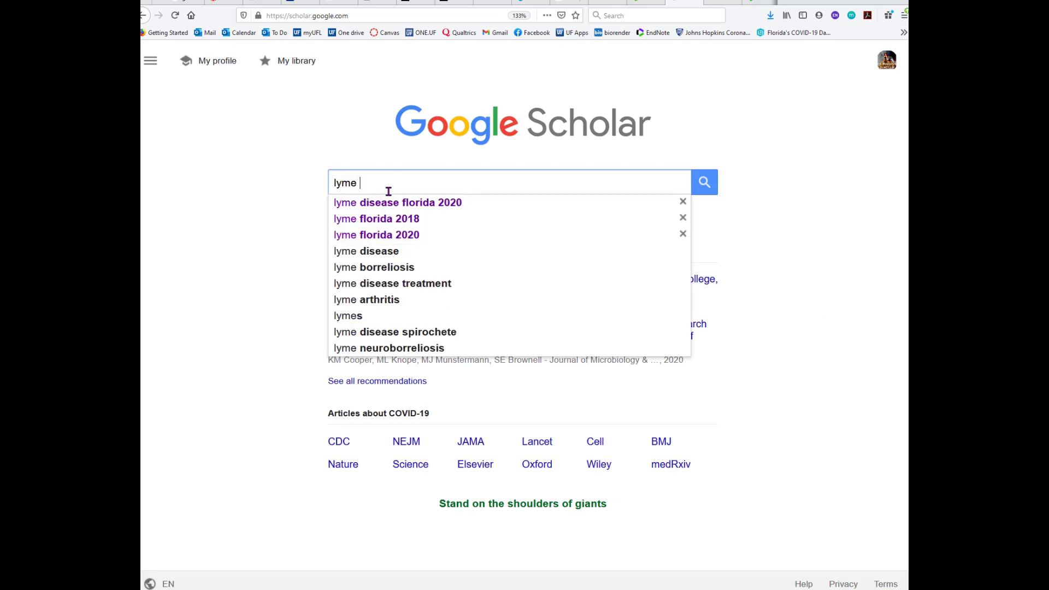
{"action": "type", "text": "disease rev"}
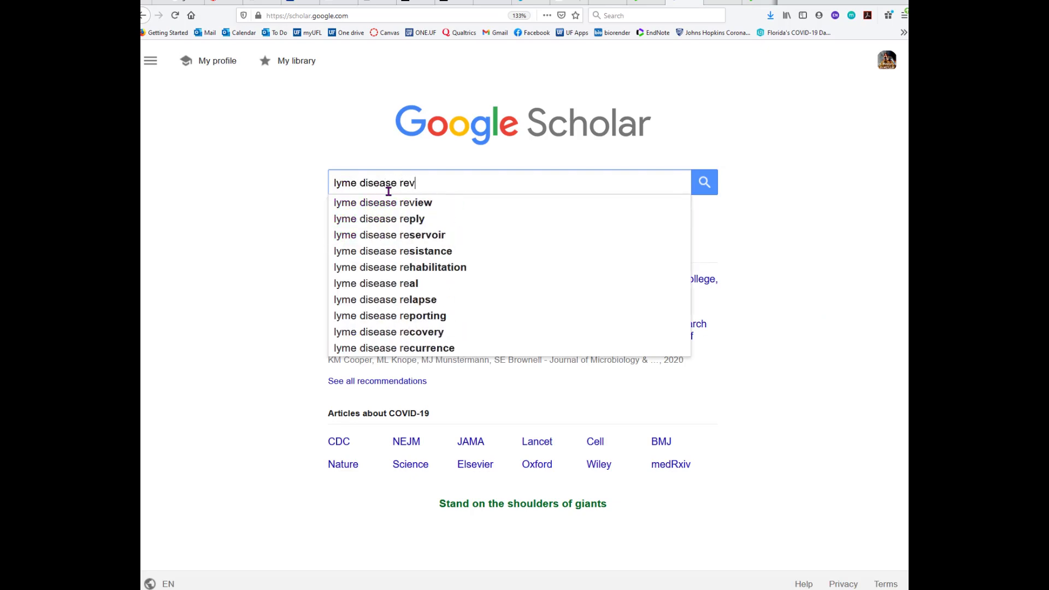
{"action": "type", "text": "eiw 2020"}
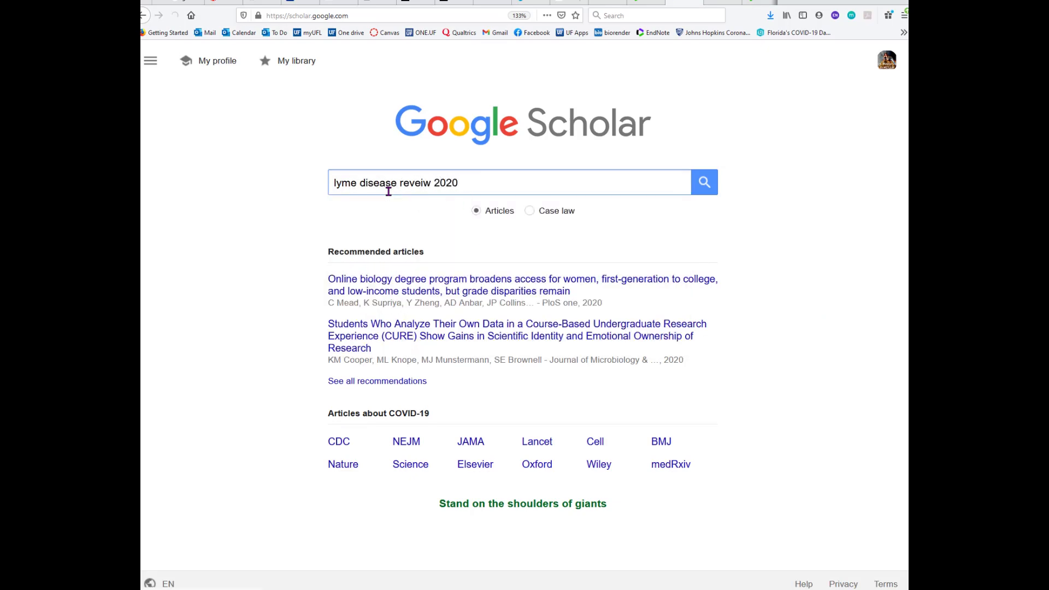
{"action": "key", "text": "Return"}
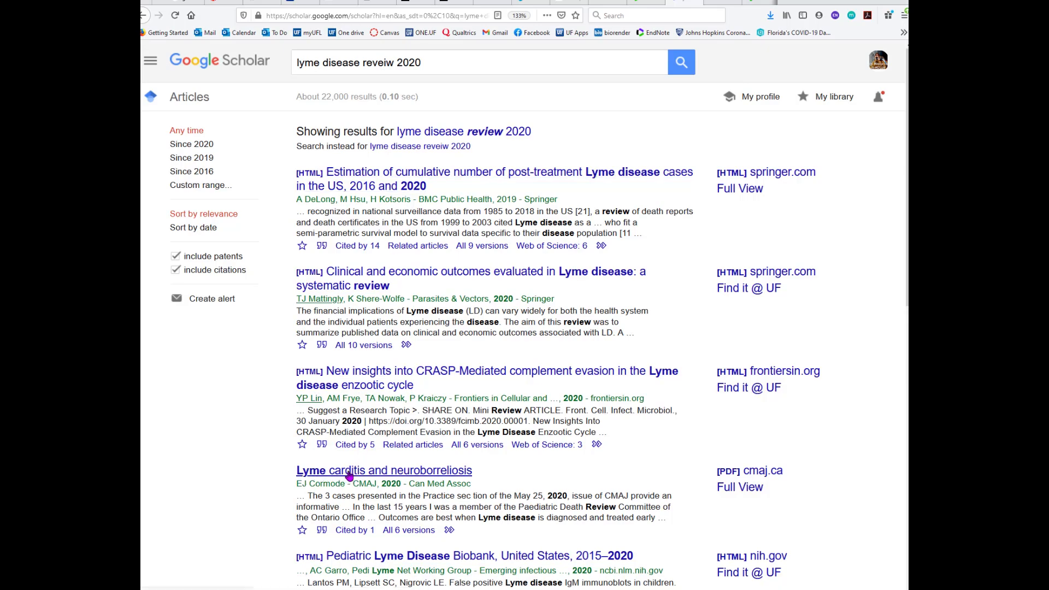
Download the EndNote citation file for the article "Lyme carditis and neuroborreliosis" from its citation options
{"action": "scroll", "coordinate": [348, 479], "scroll_direction": "down", "scroll_amount": 4}
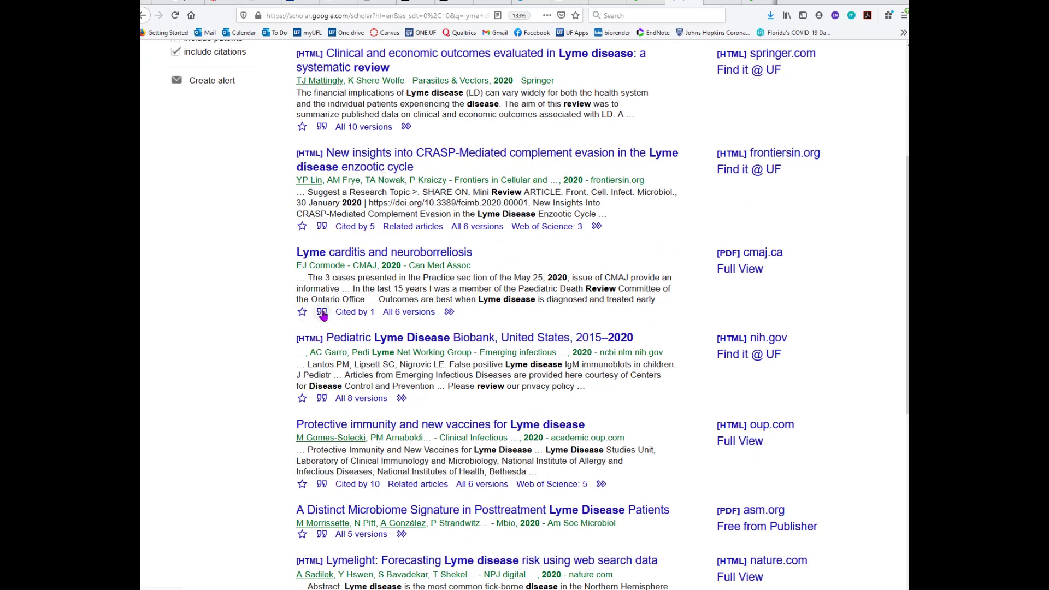
{"action": "left_click", "coordinate": [322, 312]}
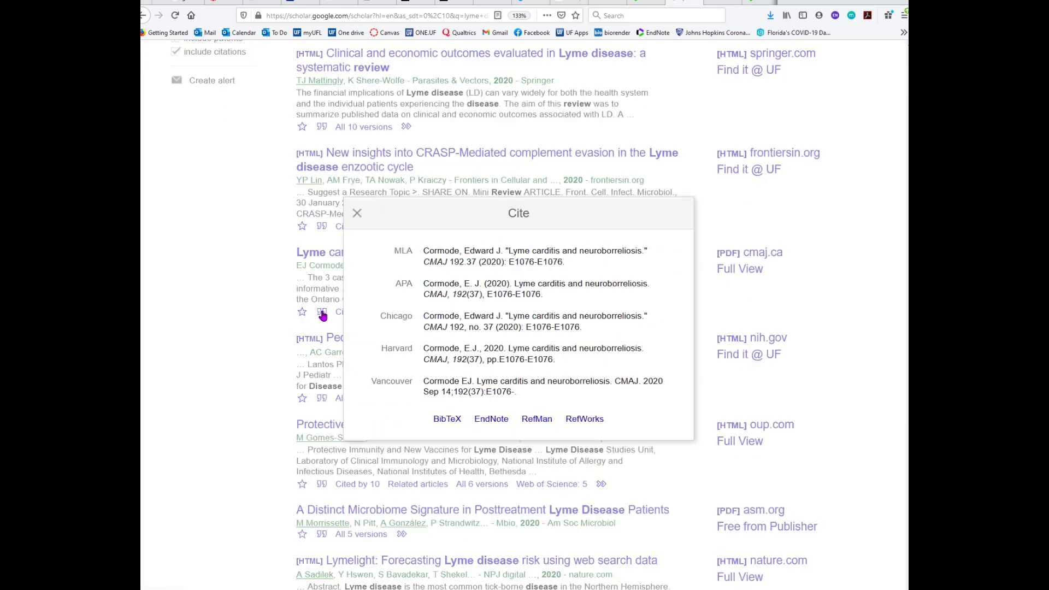
{"action": "left_click", "coordinate": [489, 424]}
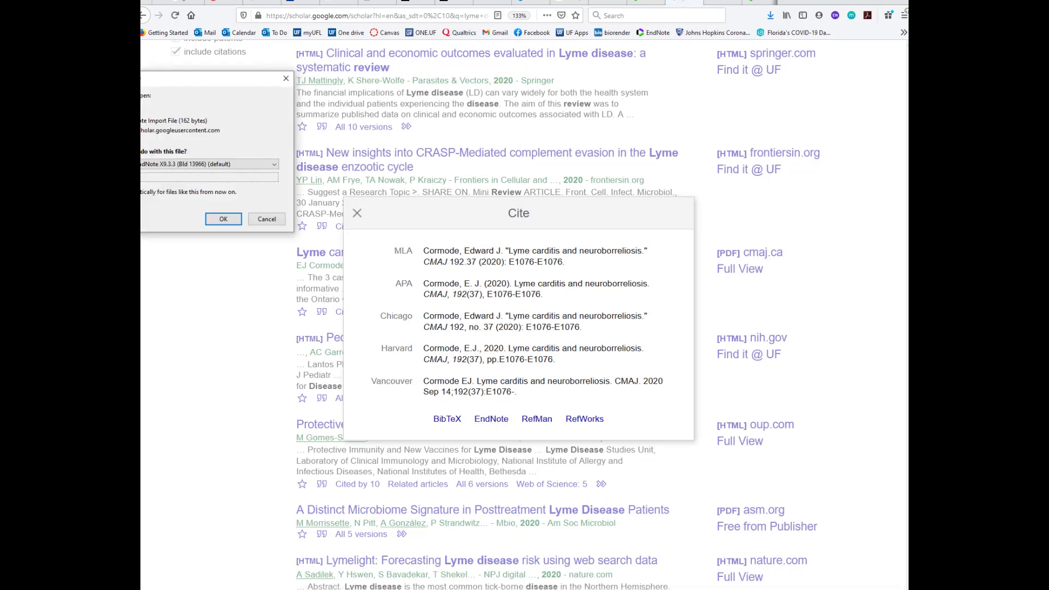
{"action": "left_click", "coordinate": [223, 220]}
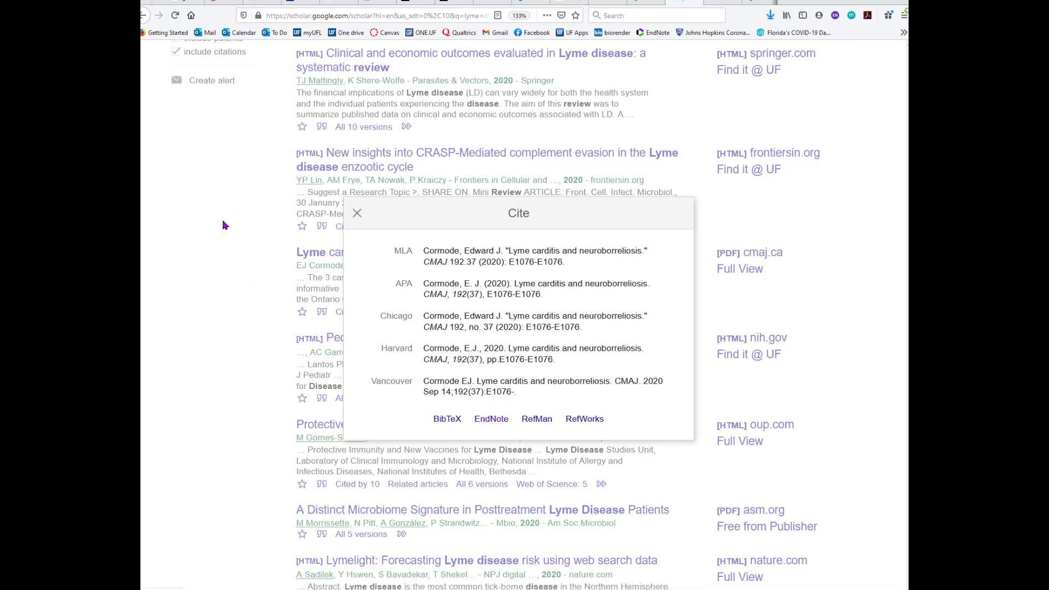
Return to EndNote's reference import page and choose scholar(2) from the Downloads folder as the file to import
{"action": "left_click", "coordinate": [652, 5]}
{"action": "left_click", "coordinate": [234, 158]}
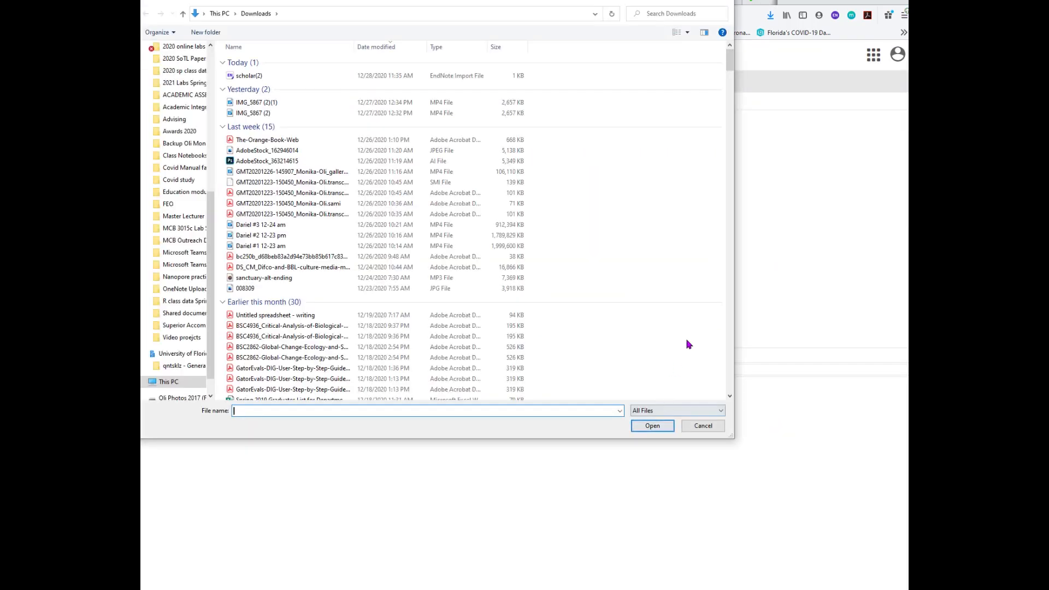
{"action": "scroll", "coordinate": [207, 71], "scroll_direction": "up", "scroll_amount": 8}
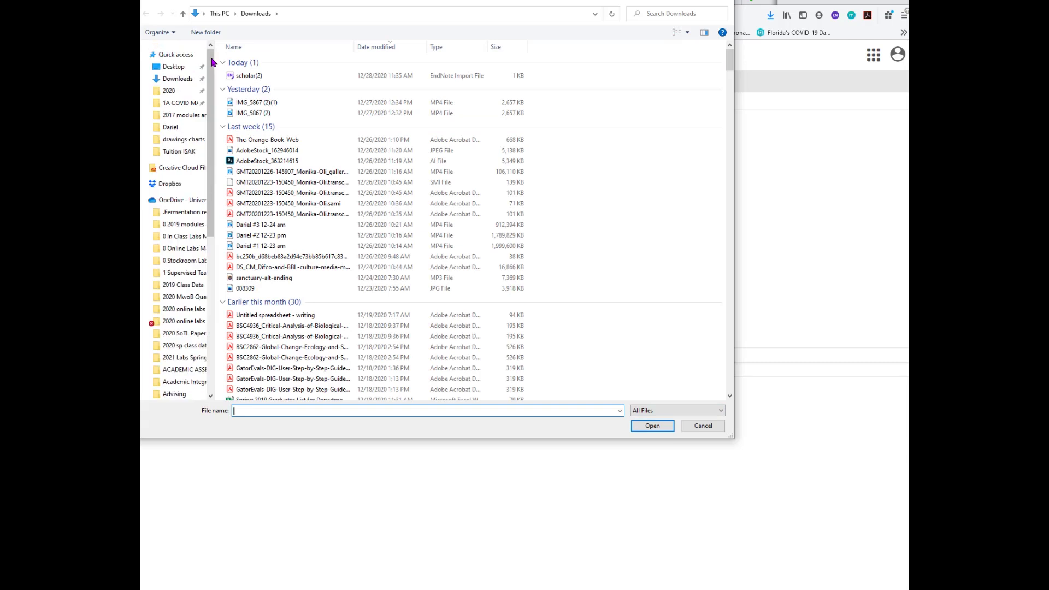
{"action": "left_click", "coordinate": [191, 82]}
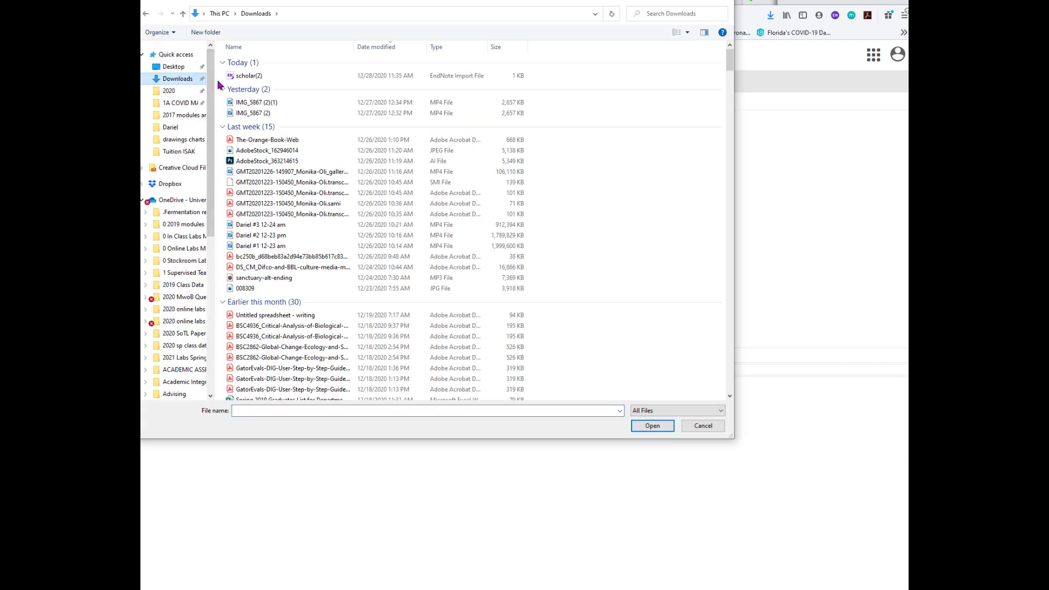
{"action": "left_click", "coordinate": [255, 77]}
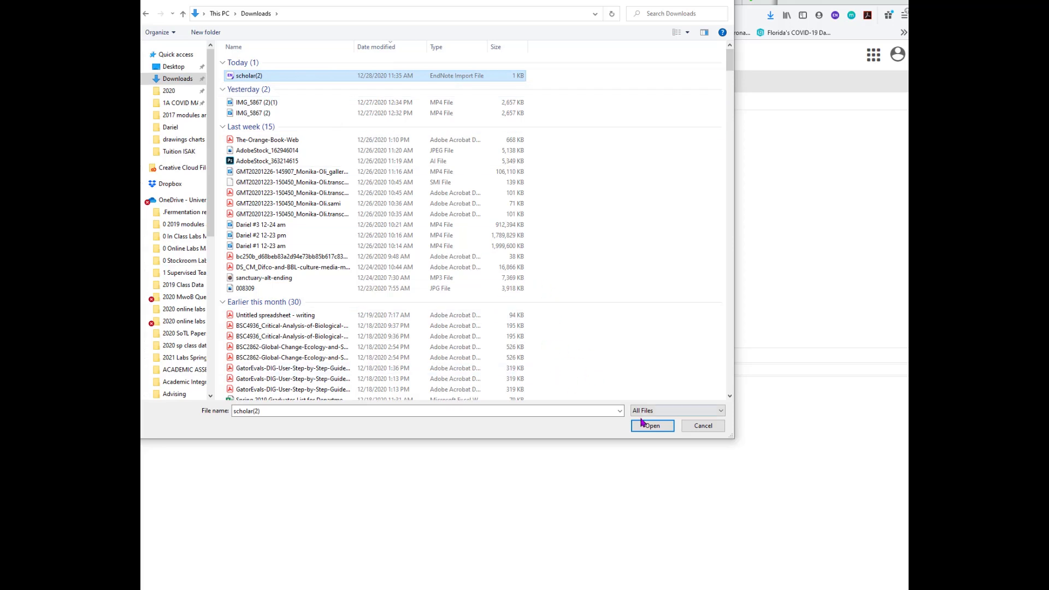
{"action": "left_click", "coordinate": [655, 426]}
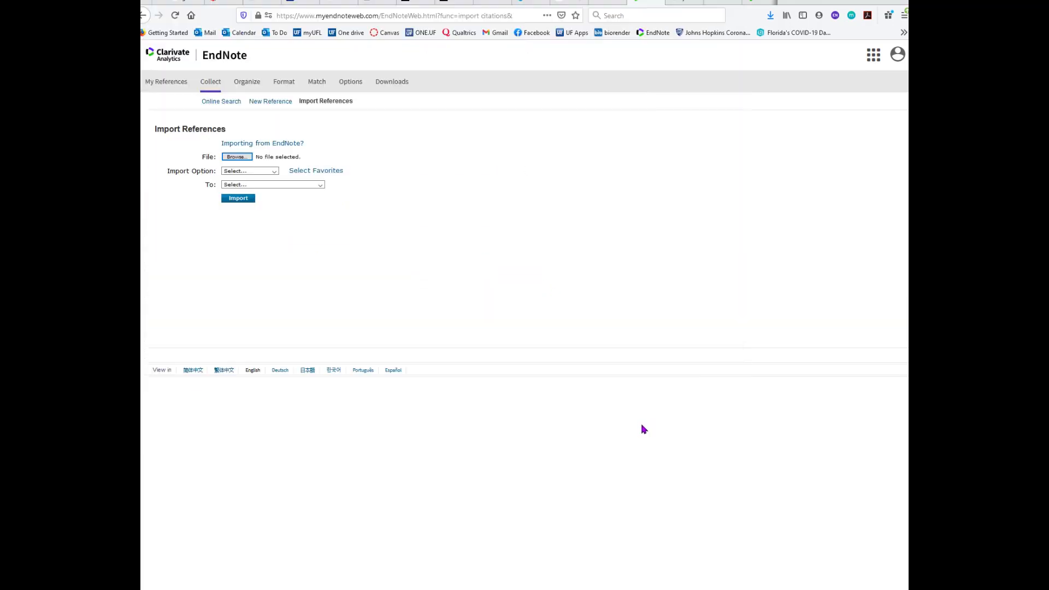
Import the file into [Unfiled] with the EndNote Import option, and open the list of unfiled references
{"action": "left_click", "coordinate": [257, 172]}
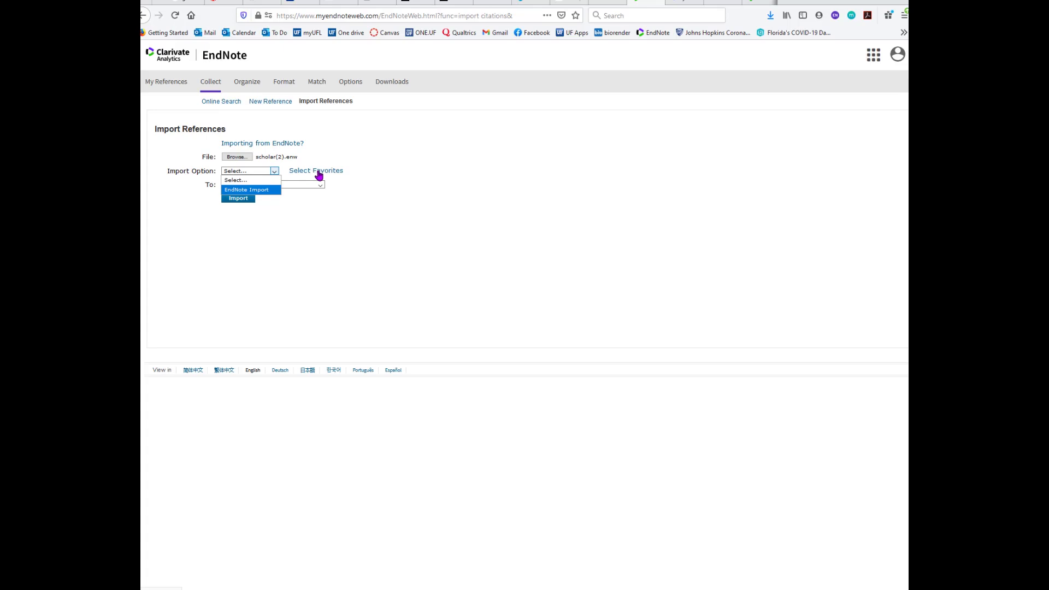
{"action": "left_click", "coordinate": [263, 190]}
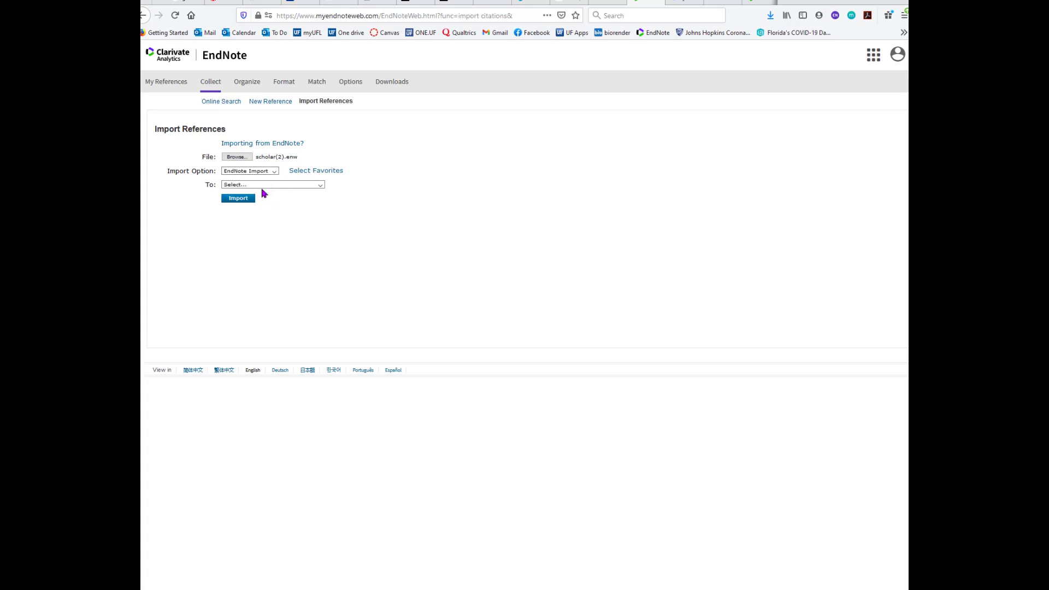
{"action": "left_click", "coordinate": [264, 186]}
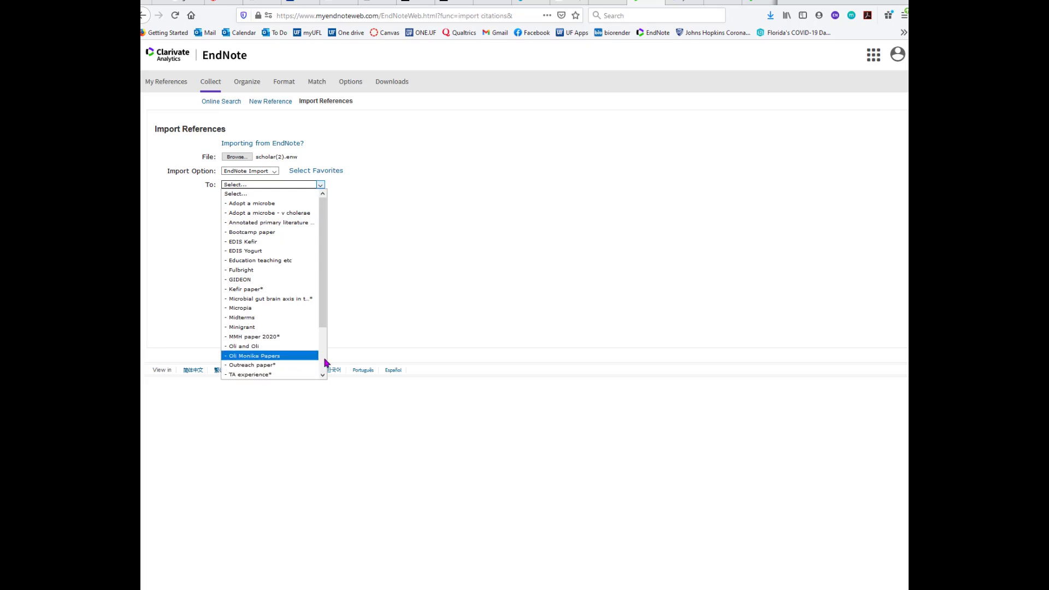
{"action": "scroll", "coordinate": [326, 362], "scroll_direction": "down", "scroll_amount": 2}
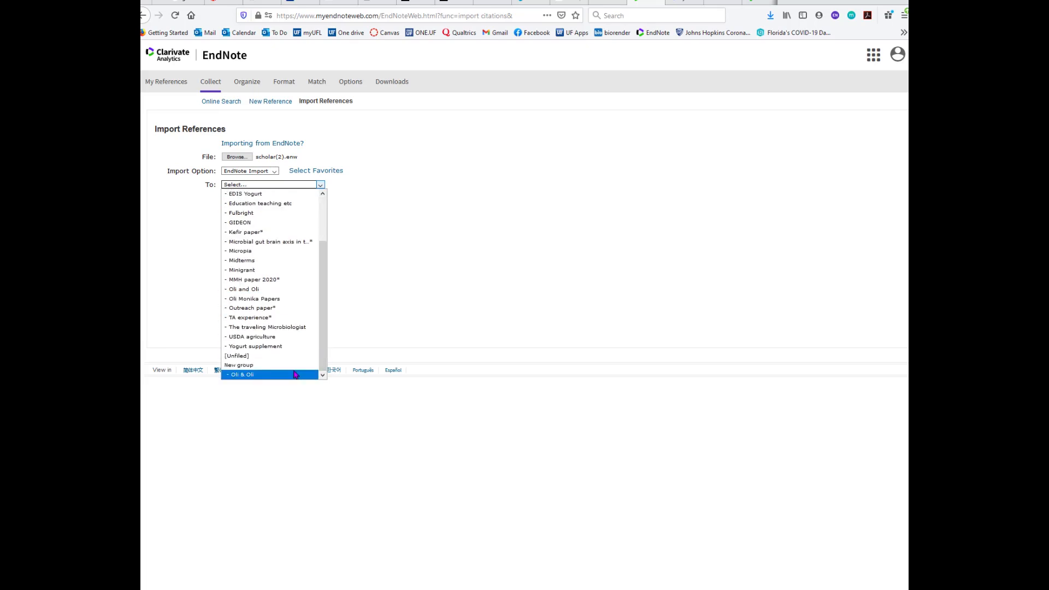
{"action": "left_click", "coordinate": [289, 355]}
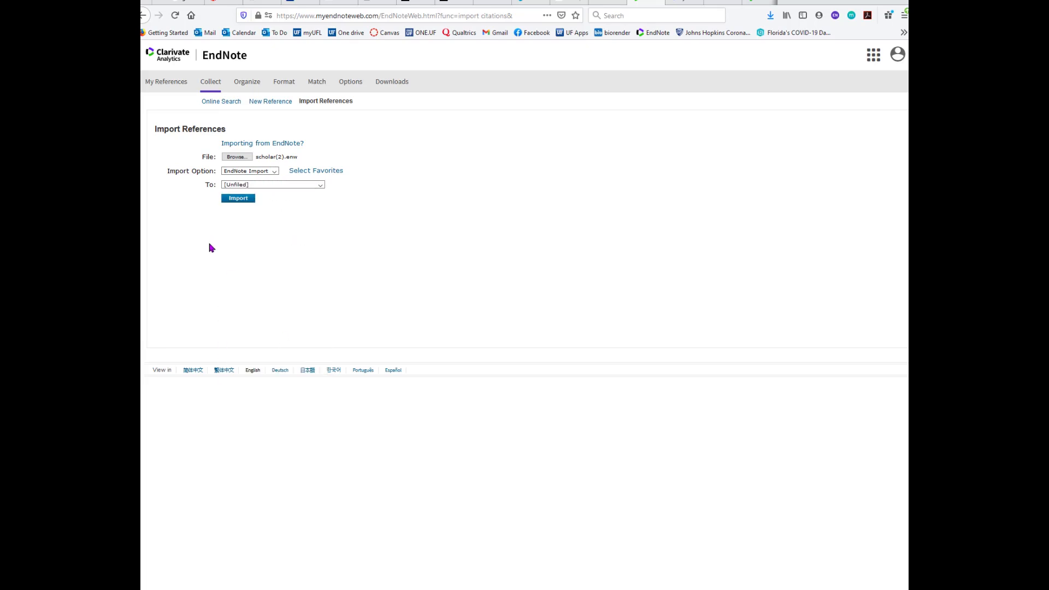
{"action": "left_click", "coordinate": [243, 202]}
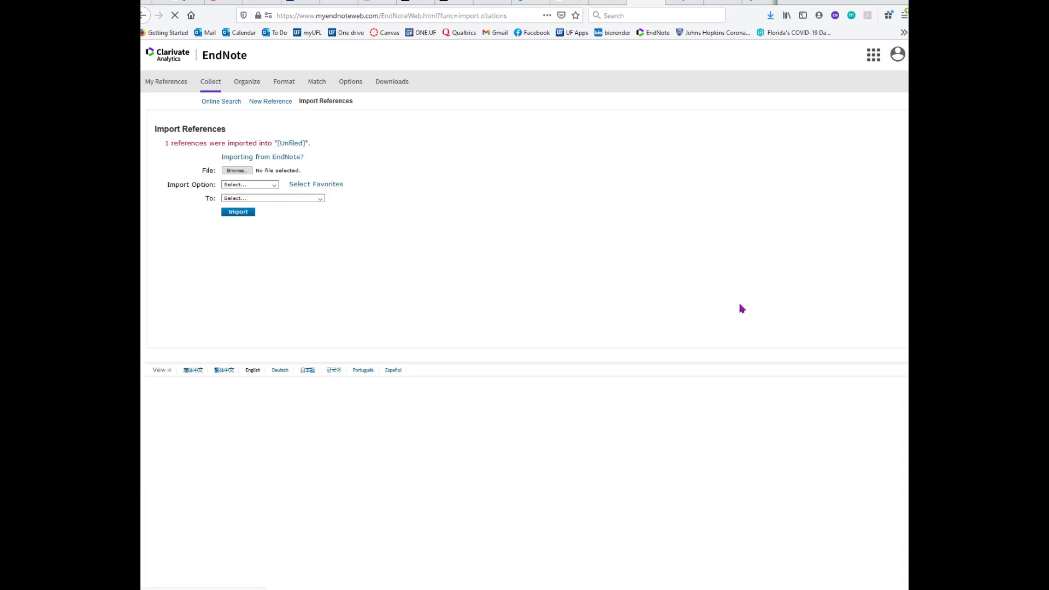
{"action": "left_click", "coordinate": [295, 144]}
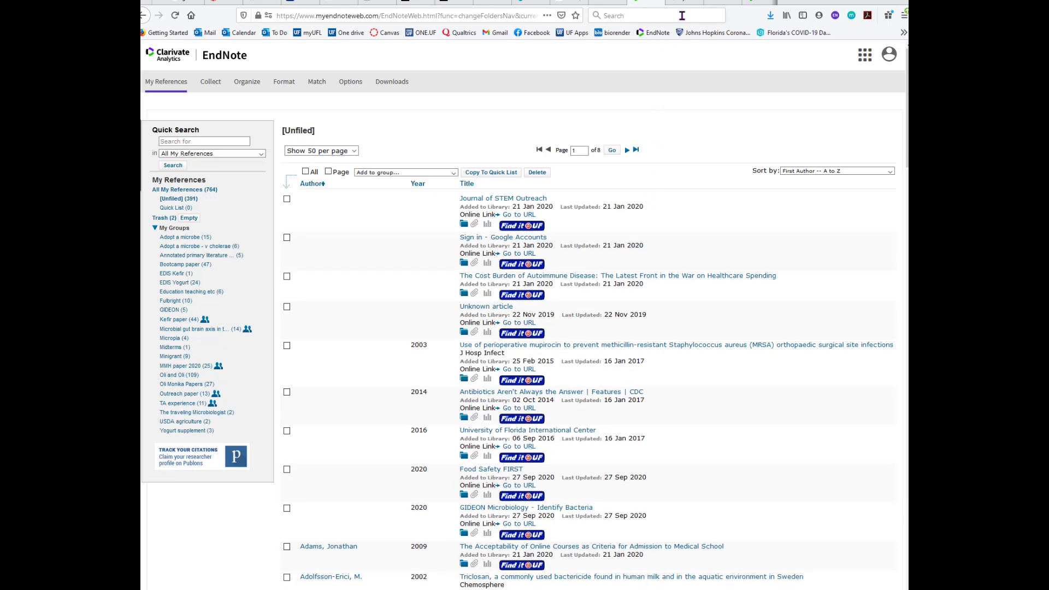
Switch to the FEMS Microbiology Letters page of the article "Fermentation revival in the classroom"
{"action": "left_click", "coordinate": [694, 4]}
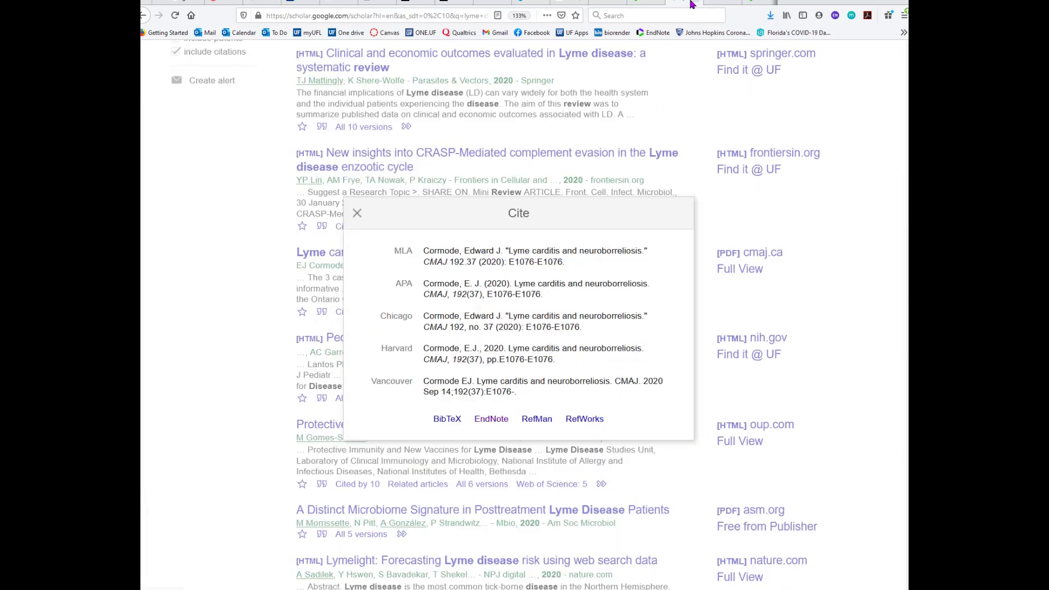
{"action": "left_click", "coordinate": [698, 4]}
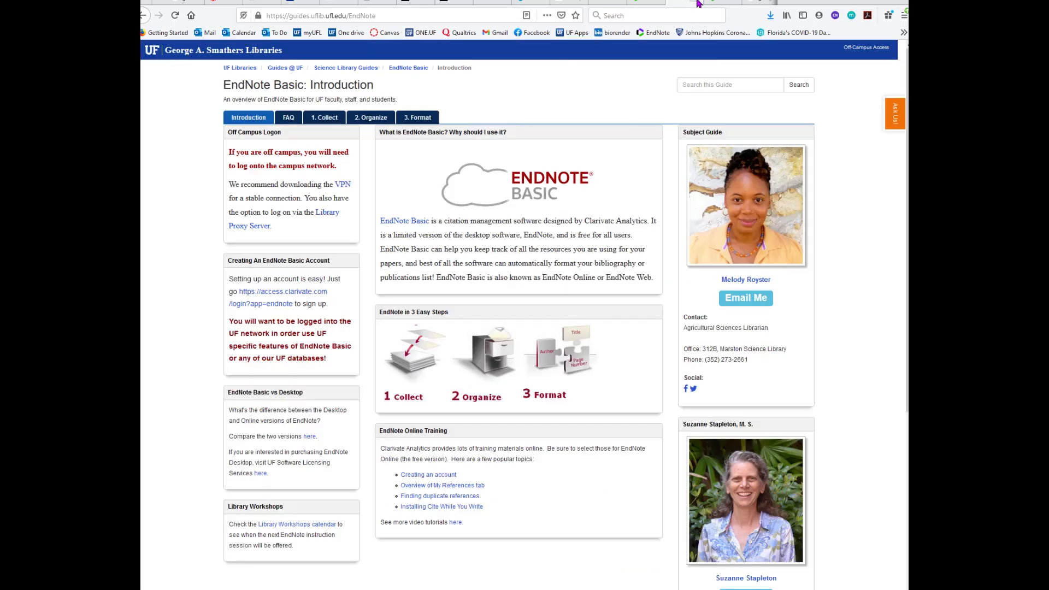
{"action": "left_click", "coordinate": [696, 3]}
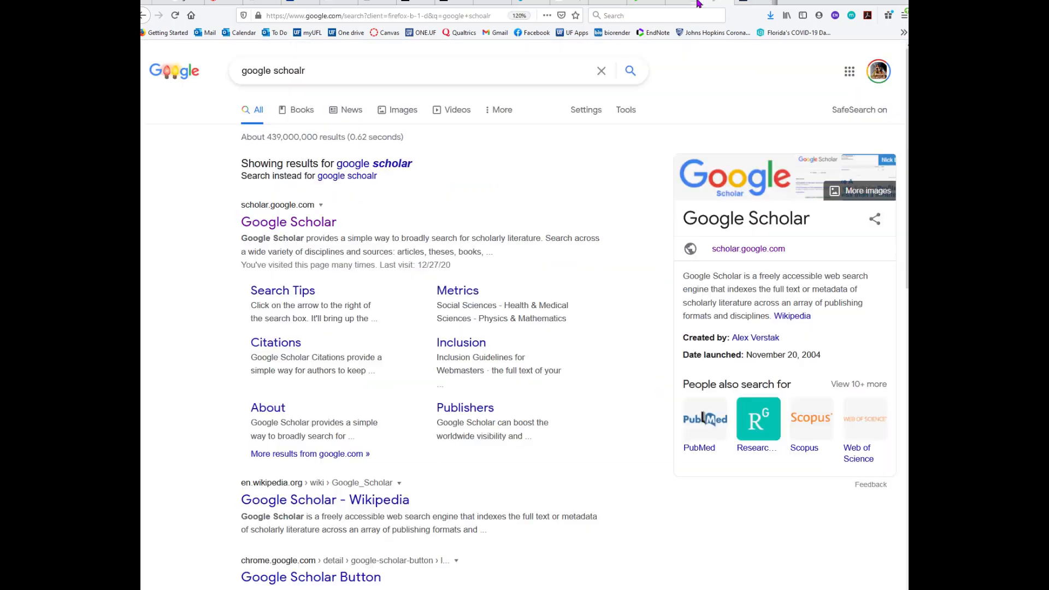
{"action": "left_click", "coordinate": [698, 4]}
{"action": "left_click", "coordinate": [699, 4]}
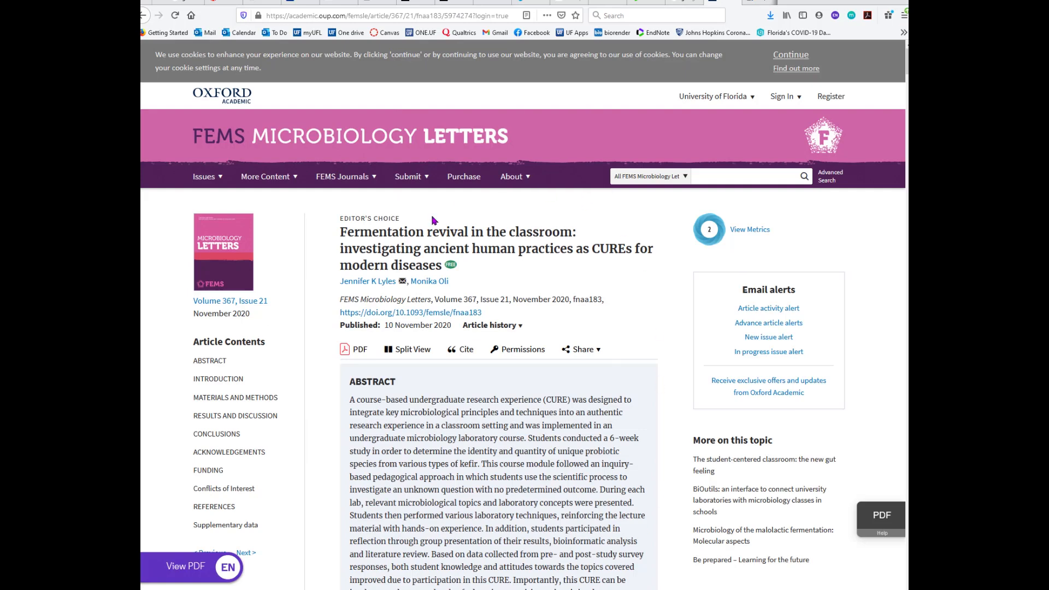
{"action": "left_click", "coordinate": [344, 176]}
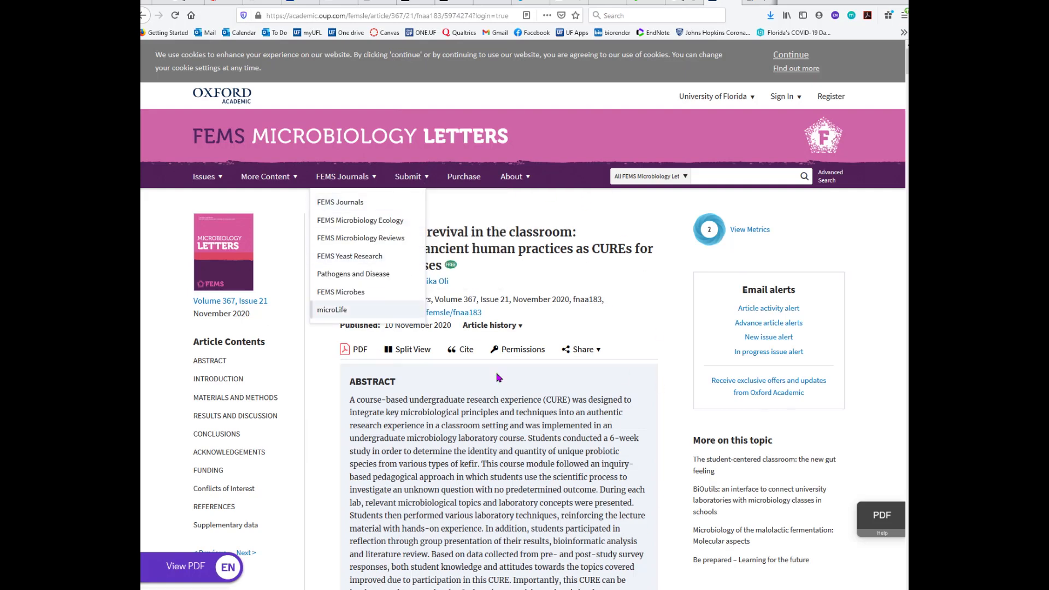
Open the article's PDF in EndNote Click and push it to the EndNote account under the group "Education teaching etc"
{"action": "mouse_move", "coordinate": [187, 568]}
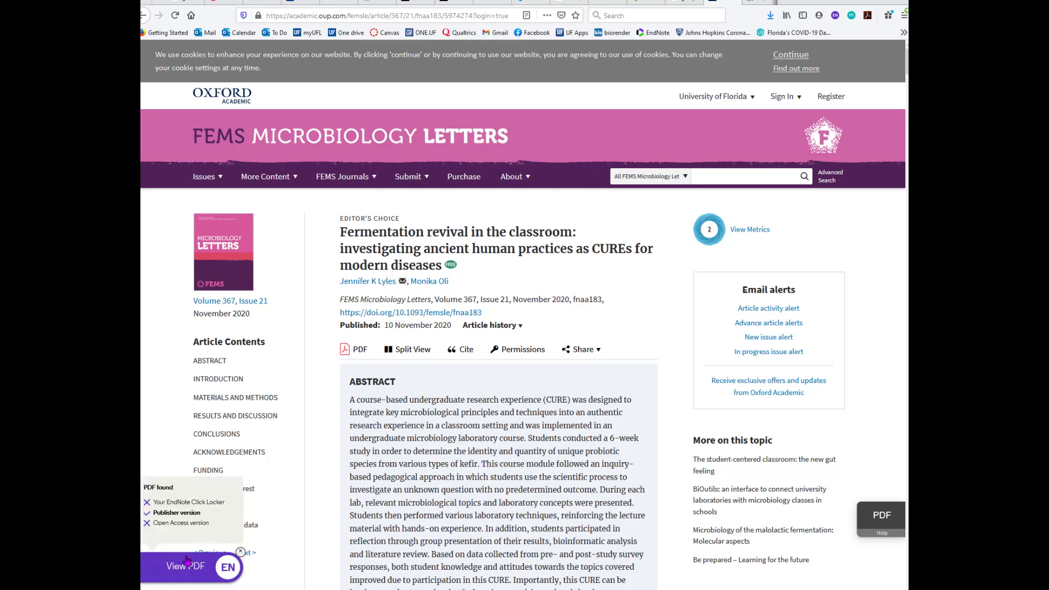
{"action": "left_click", "coordinate": [183, 575]}
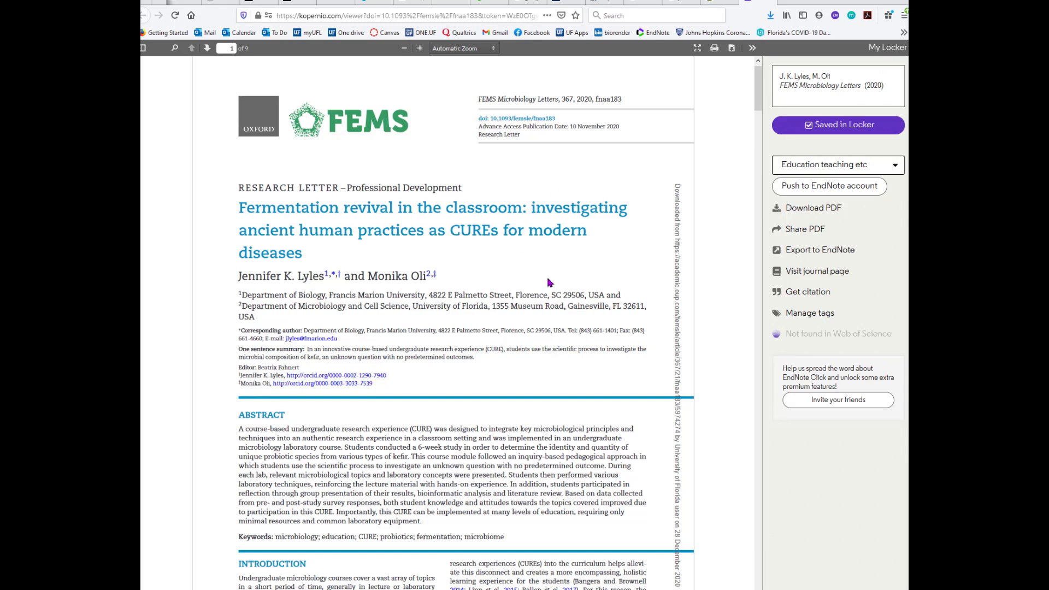
{"action": "left_click", "coordinate": [813, 188]}
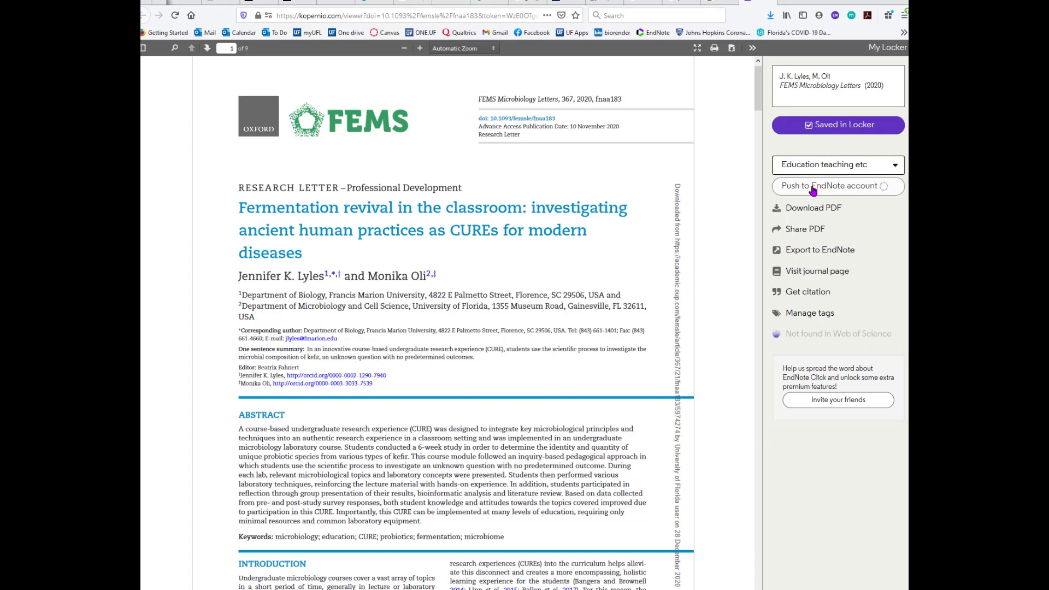